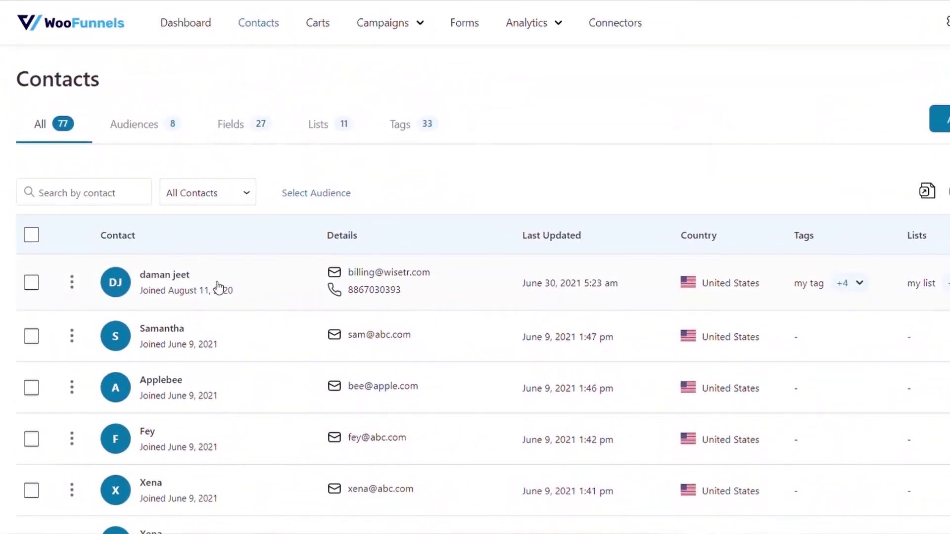
# Open the first contact's detail page and scroll through its details.
pyautogui.click(218, 287)
pyautogui.scroll(-6, 218, 287)
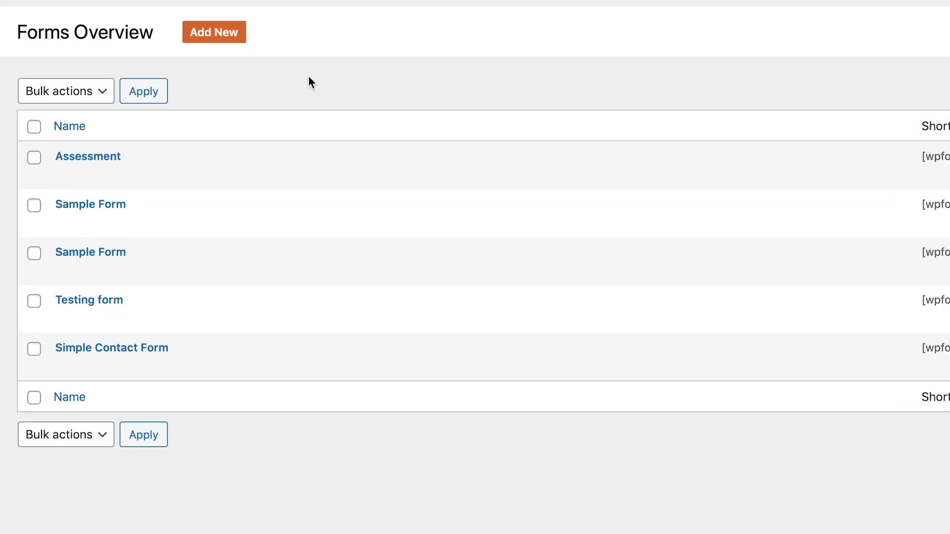
pyautogui.moveTo(80, 202)
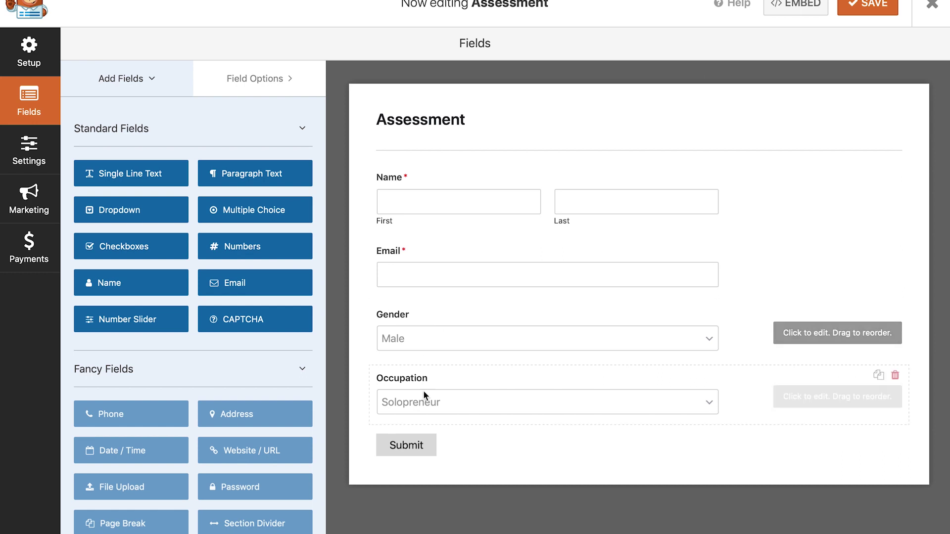
pyautogui.click(397, 340)
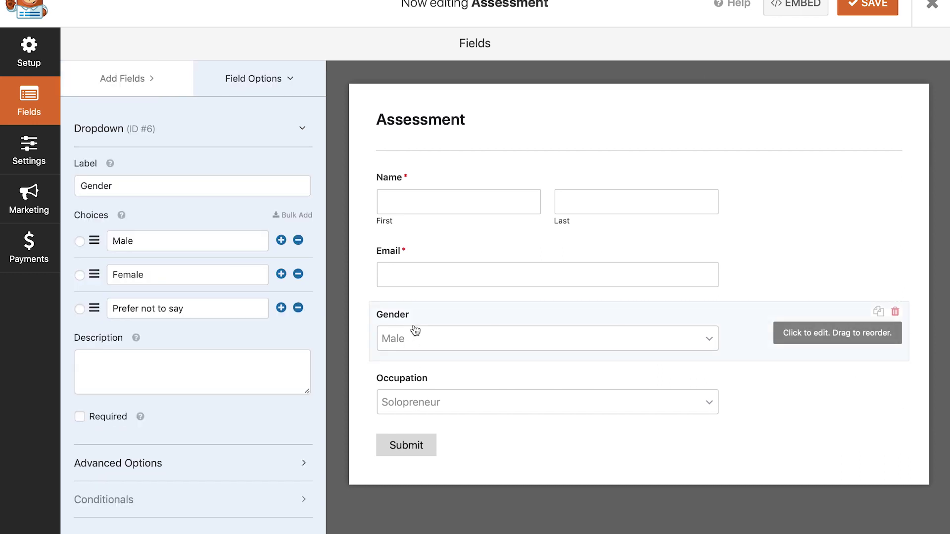
pyautogui.click(394, 384)
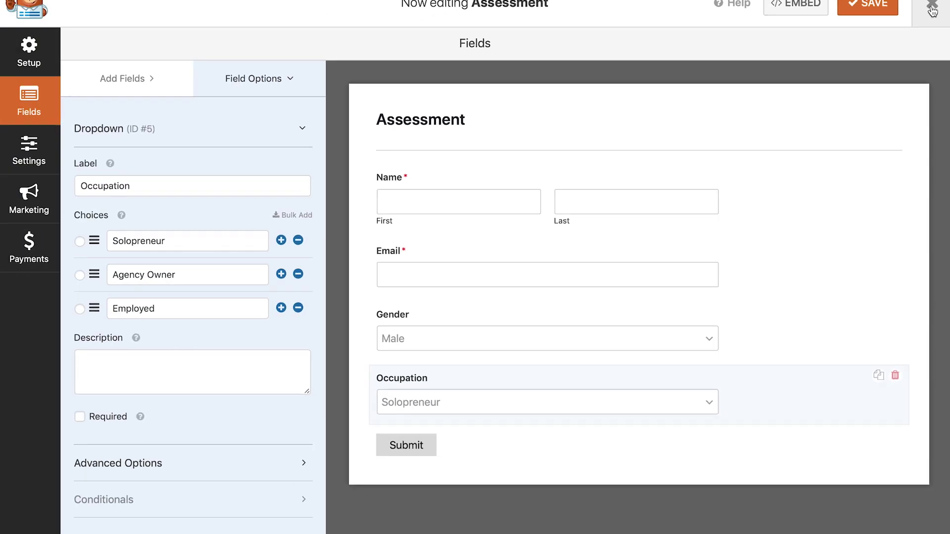
pyautogui.click(932, 10)
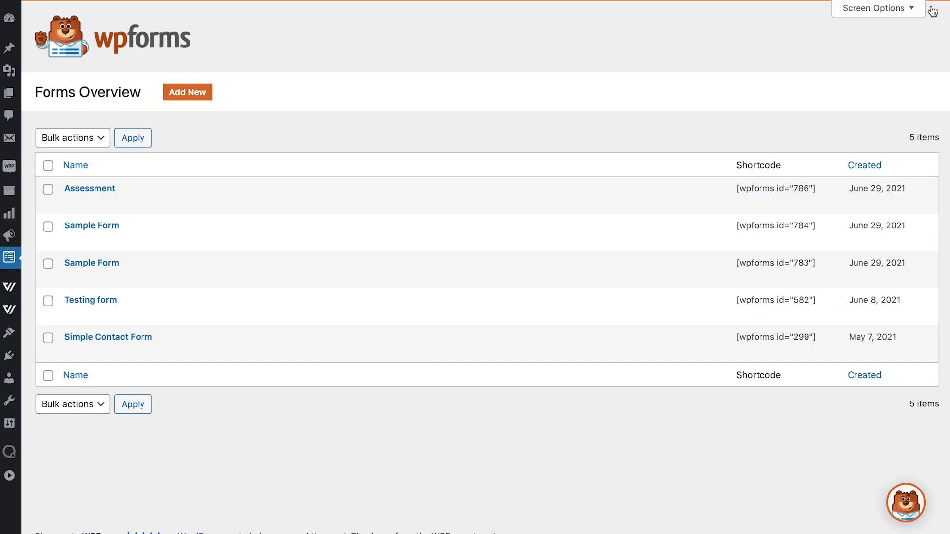
# Open Autonami Contacts from the expanded admin sidebar, then view the contact Fields list.
pyautogui.click(7, 478)
pyautogui.scroll(-1, 112, 352)
pyautogui.moveTo(40, 433)
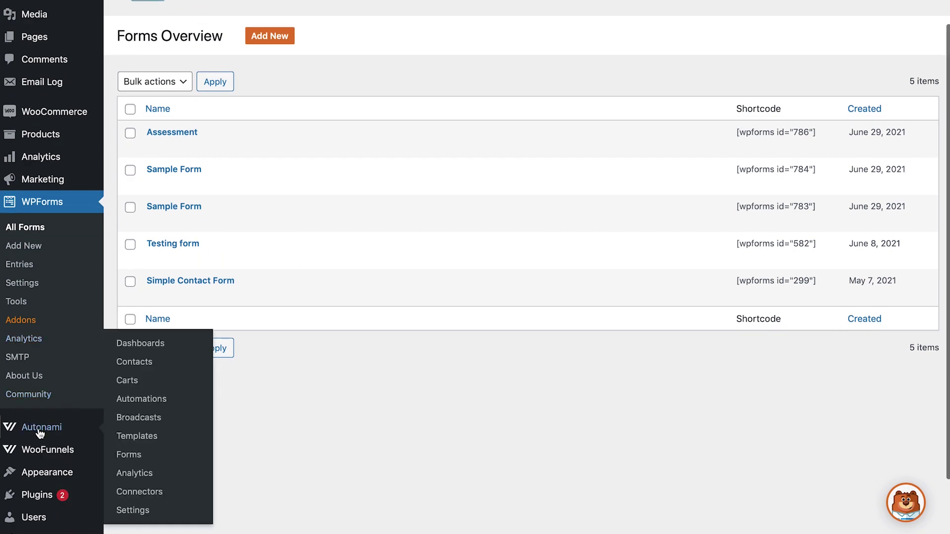
pyautogui.click(136, 363)
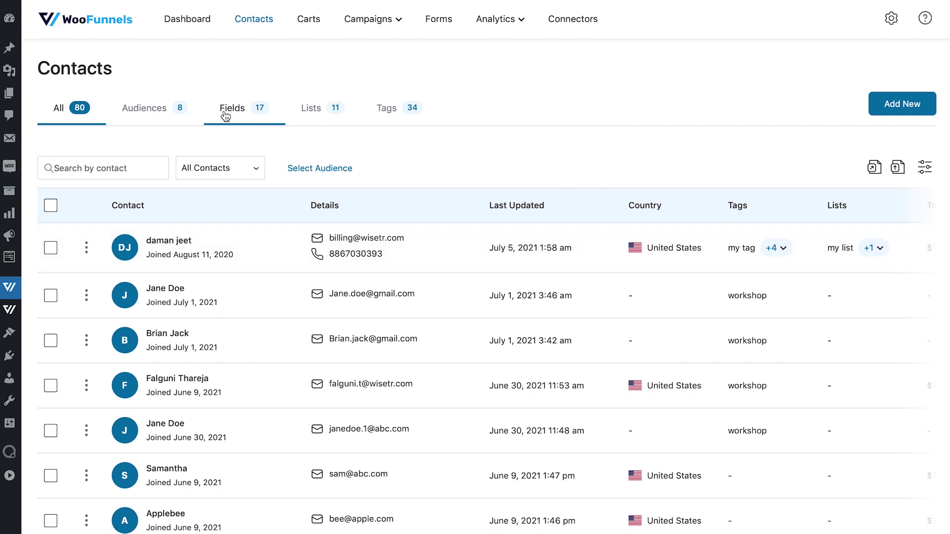
pyautogui.click(226, 115)
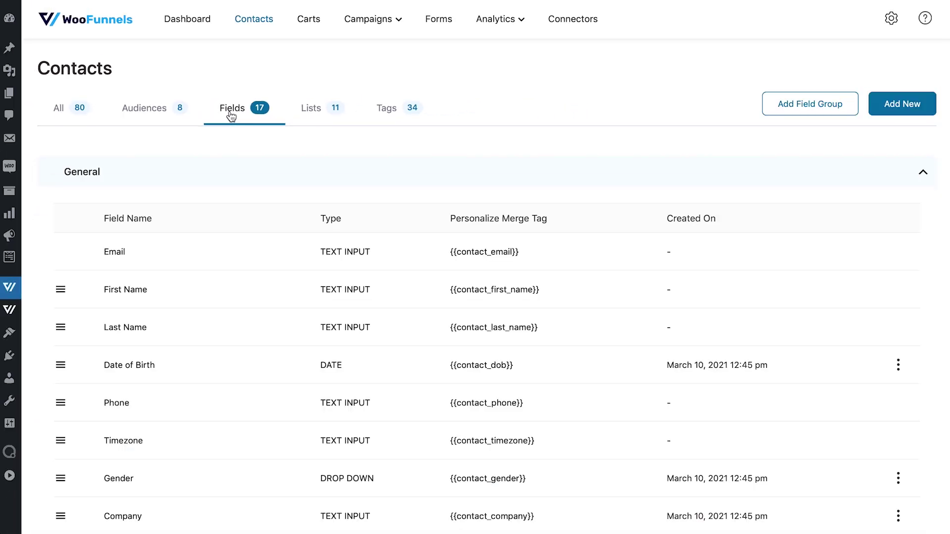
# Check the Gender drop-down field's options: Male, Female, Prefer not to say.
pyautogui.scroll(-5, 444, 237)
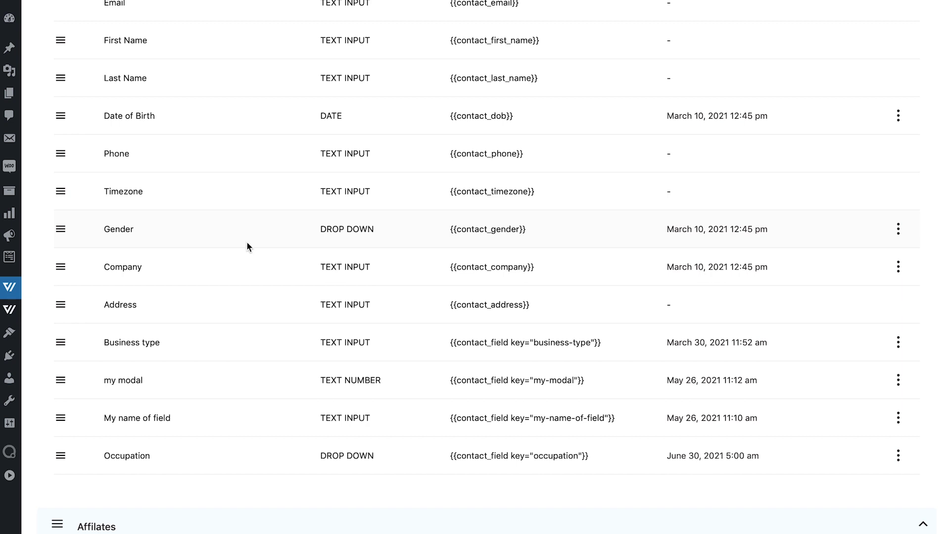
pyautogui.click(893, 233)
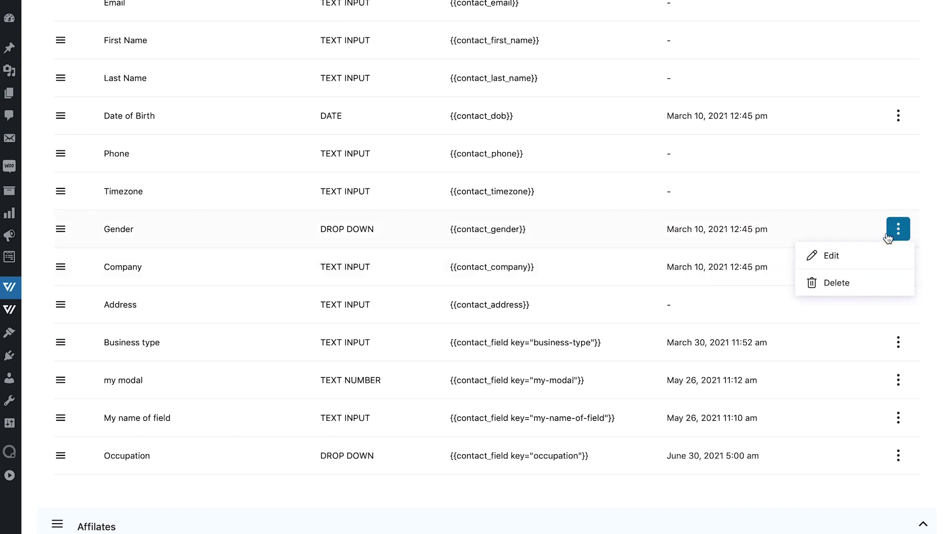
pyautogui.click(833, 259)
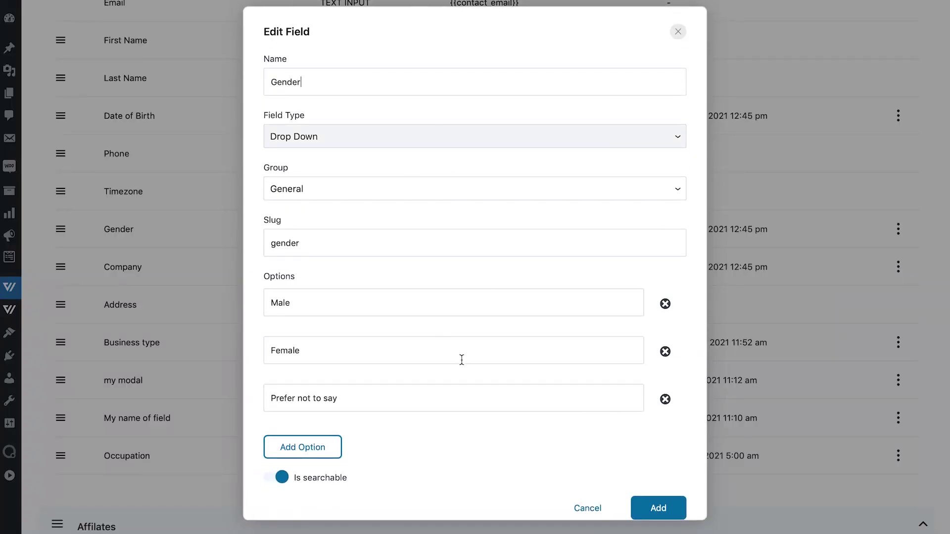
pyautogui.scroll(-1, 367, 303)
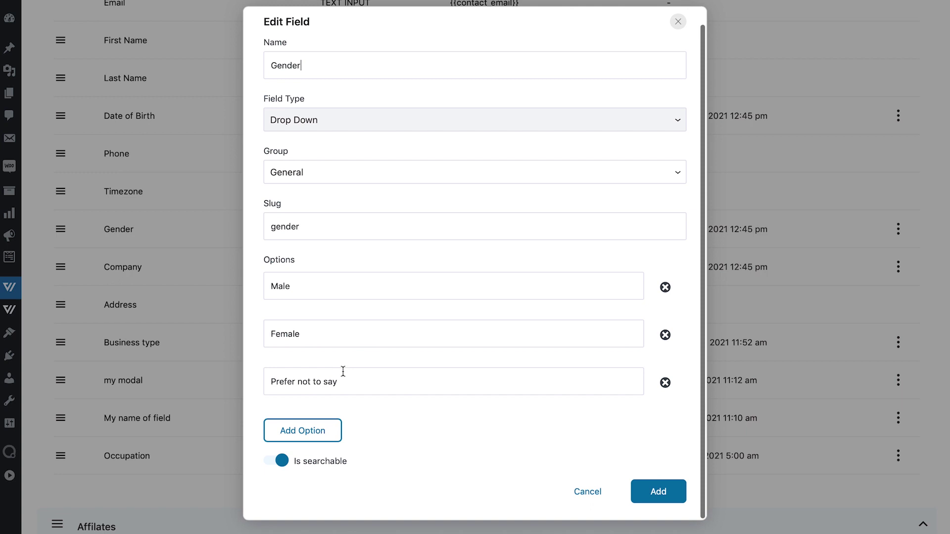
pyautogui.scroll(1, 343, 371)
pyautogui.click(679, 33)
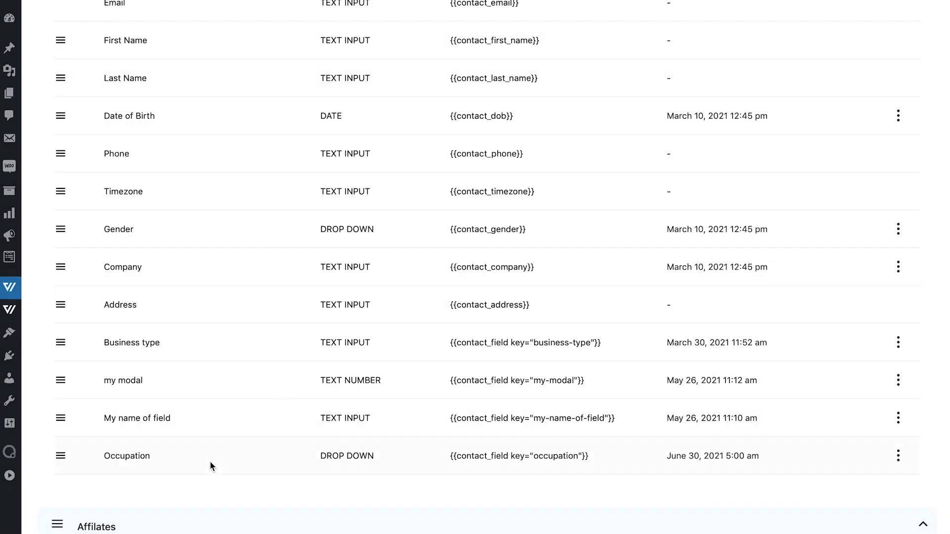
# Check the Occupation drop-down's options (Solopreneur, Agency Owner, Employed), then return to contact Lists.
pyautogui.scroll(-2, 869, 452)
pyautogui.click(899, 402)
pyautogui.click(824, 429)
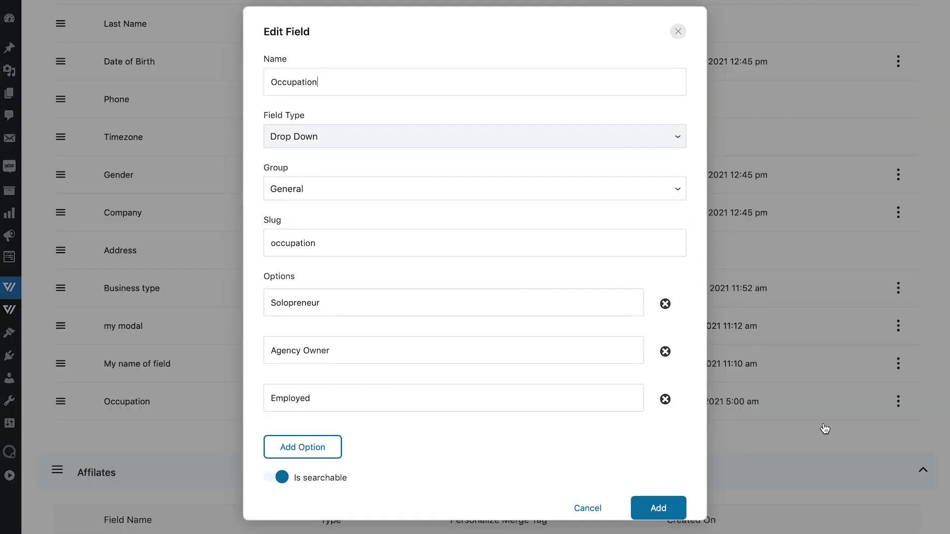
pyautogui.scroll(-1, 433, 179)
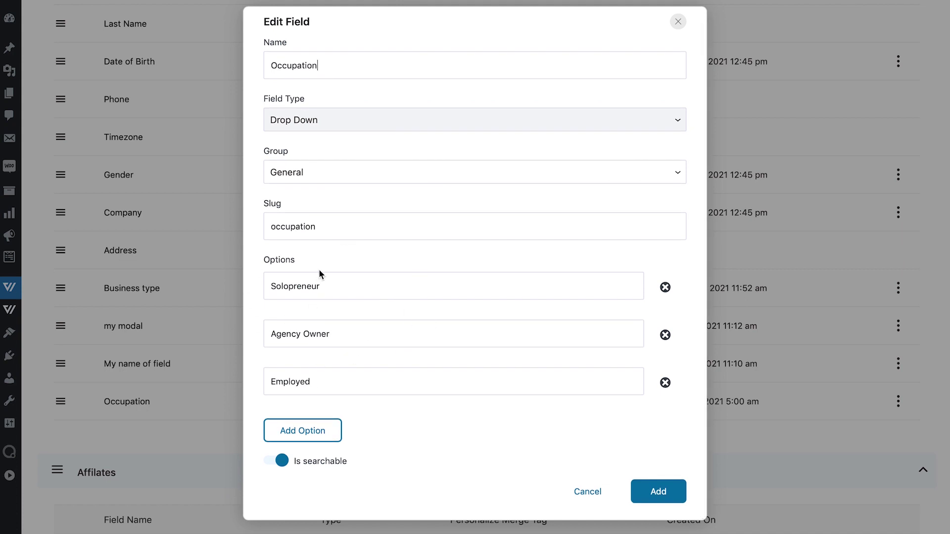
pyautogui.scroll(1, 429, 232)
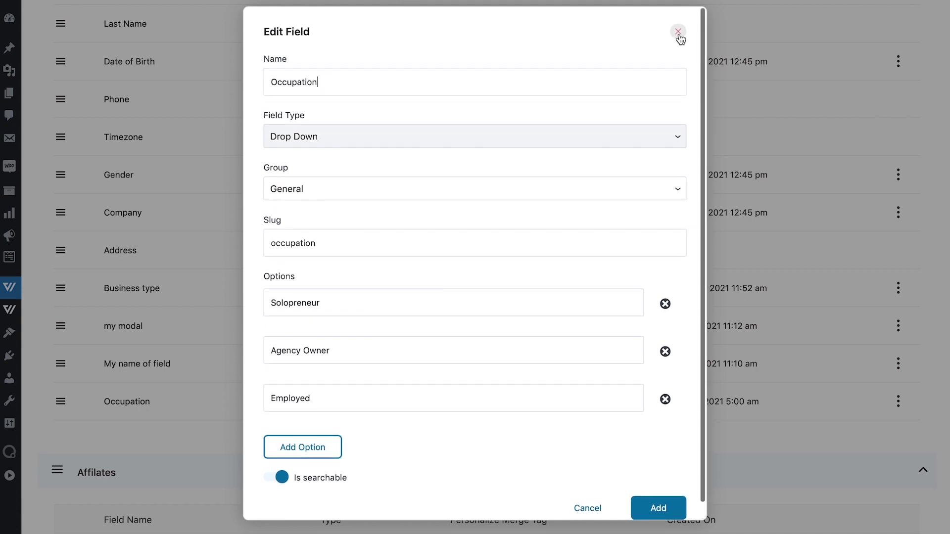
pyautogui.click(678, 33)
pyautogui.scroll(8, 483, 231)
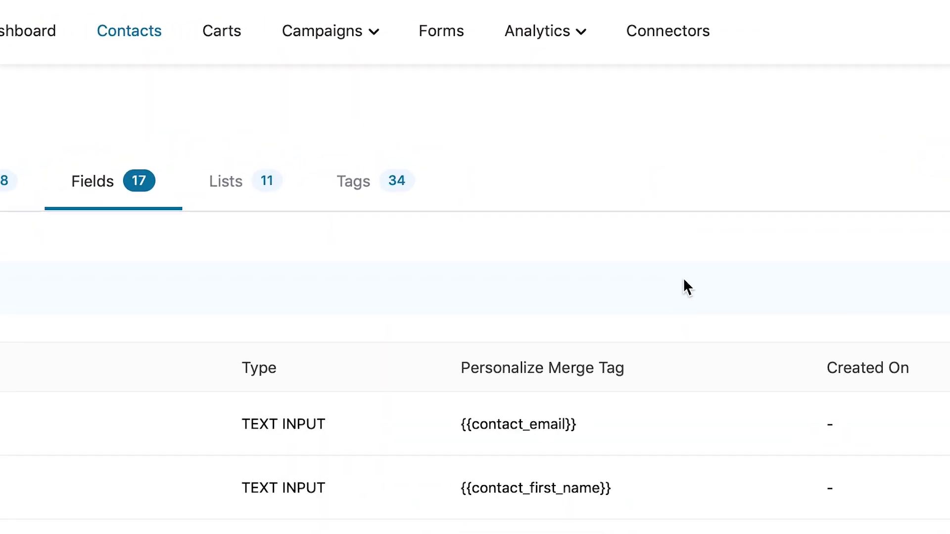
pyautogui.click(286, 217)
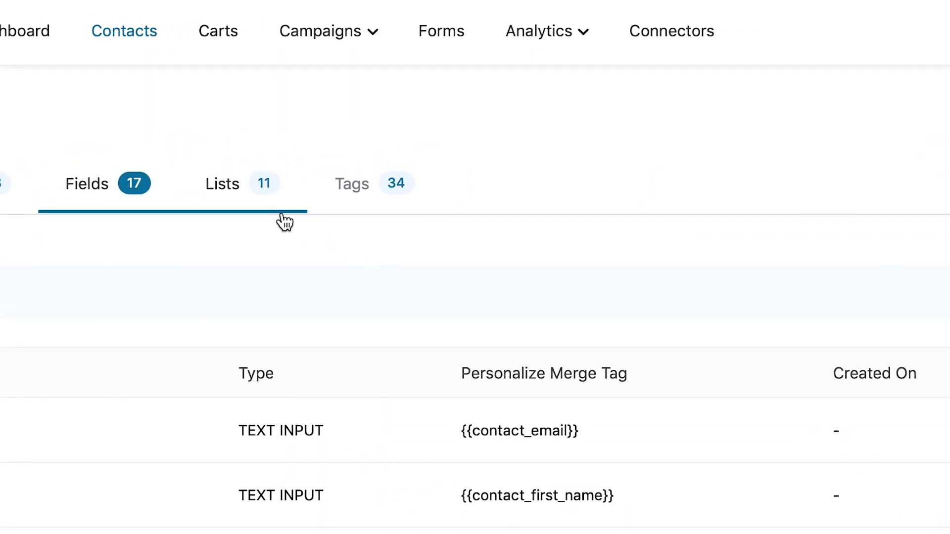
# Create a new Autonami form named 'Assessment'.
pyautogui.click(439, 43)
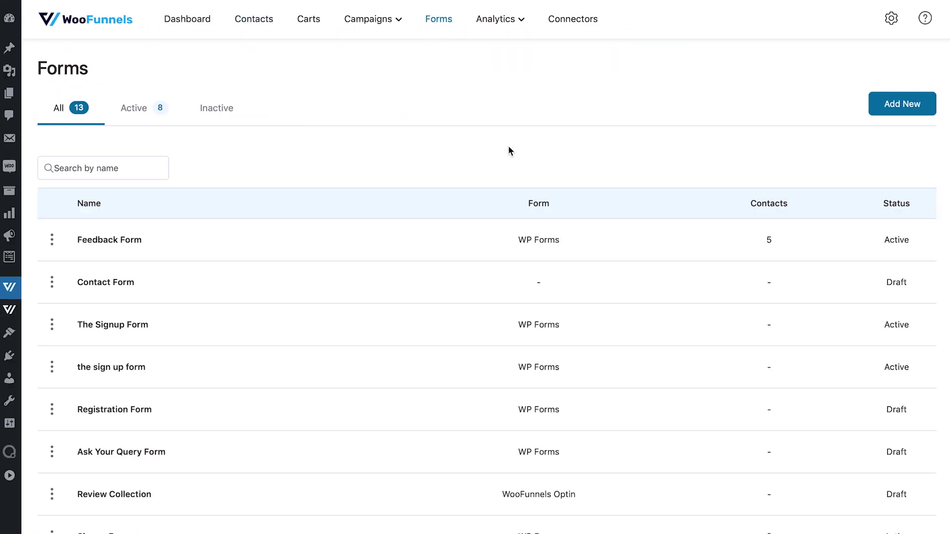
pyautogui.click(903, 102)
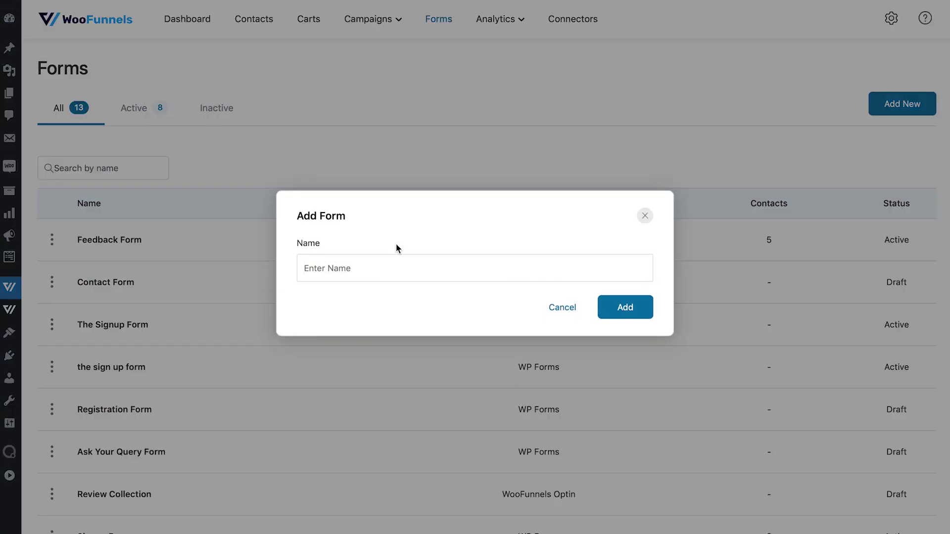
pyautogui.click(345, 266)
pyautogui.write('Assessment')
pyautogui.click(625, 308)
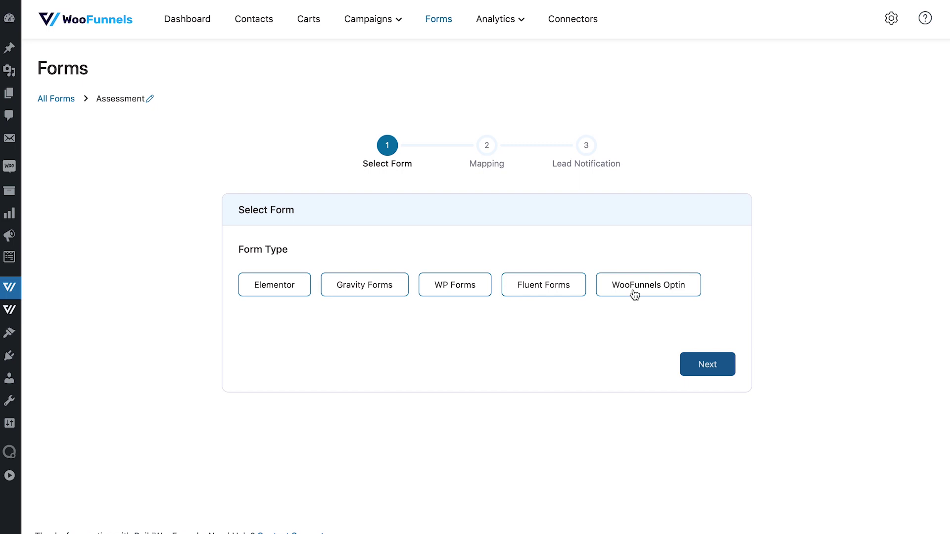
# Link the form to the WPForms 'Assessment' form and continue to Mapping.
pyautogui.click(452, 287)
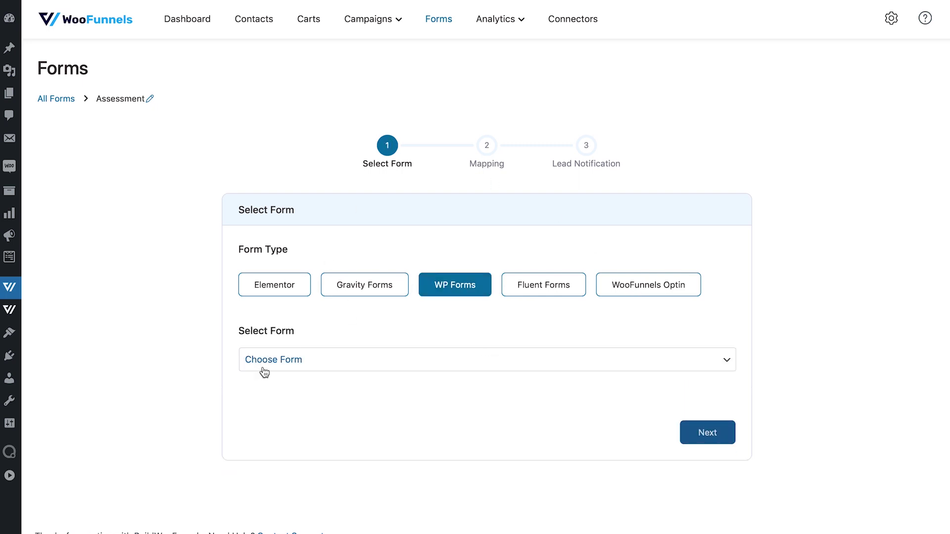
pyautogui.click(264, 372)
pyautogui.click(274, 424)
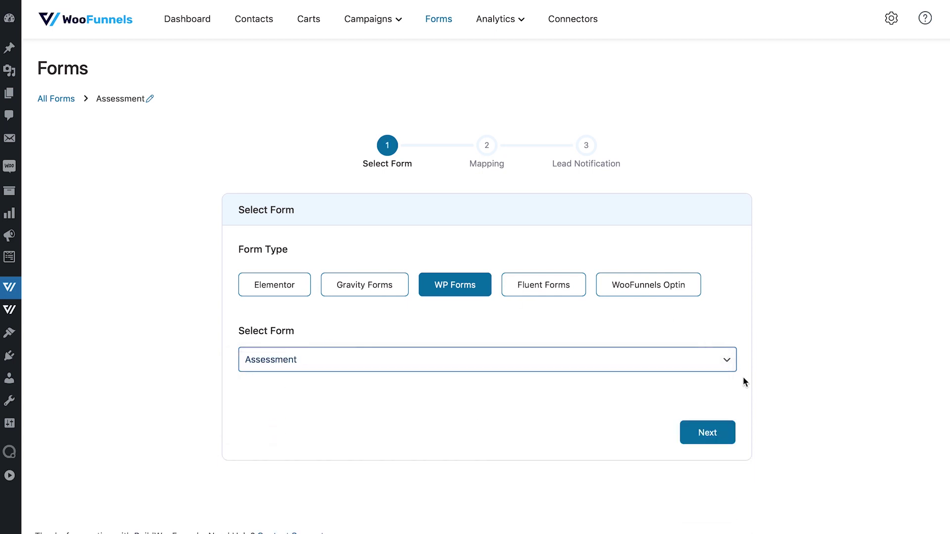
pyautogui.click(709, 433)
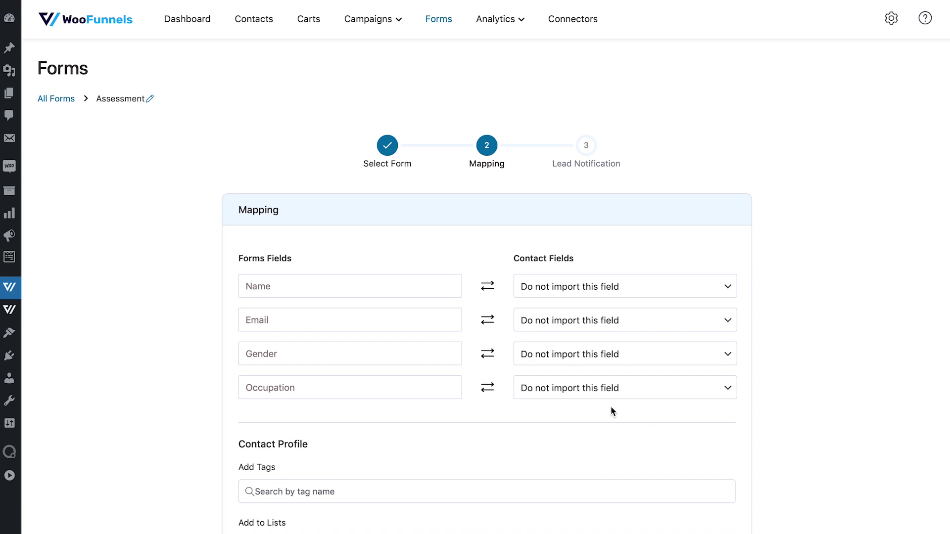
# Map the Name form field to First Name and Email to Email.
pyautogui.scroll(-1, 610, 406)
pyautogui.click(565, 261)
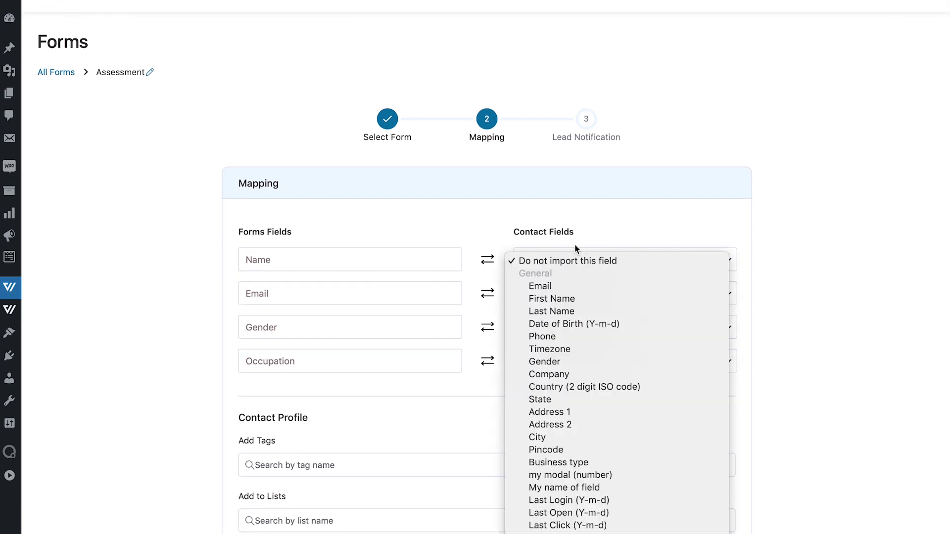
pyautogui.click(581, 247)
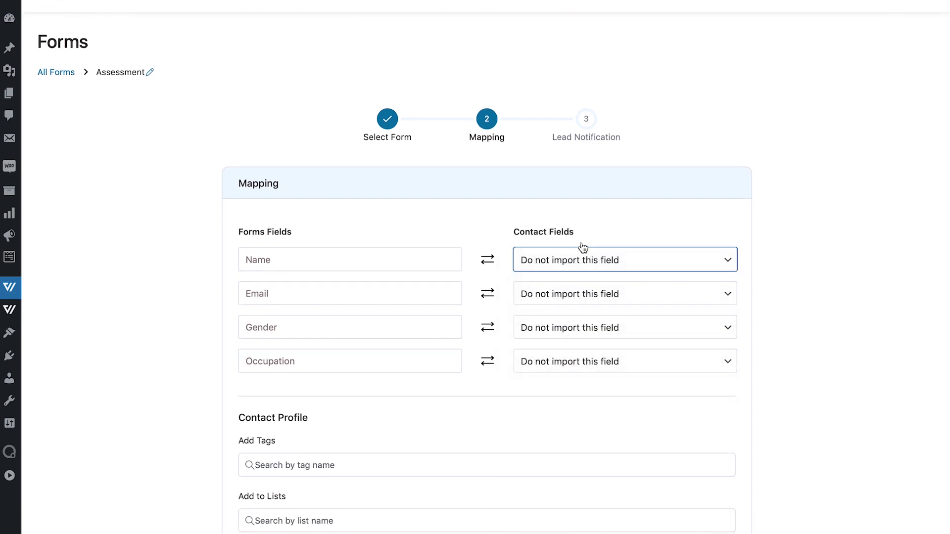
pyautogui.click(565, 269)
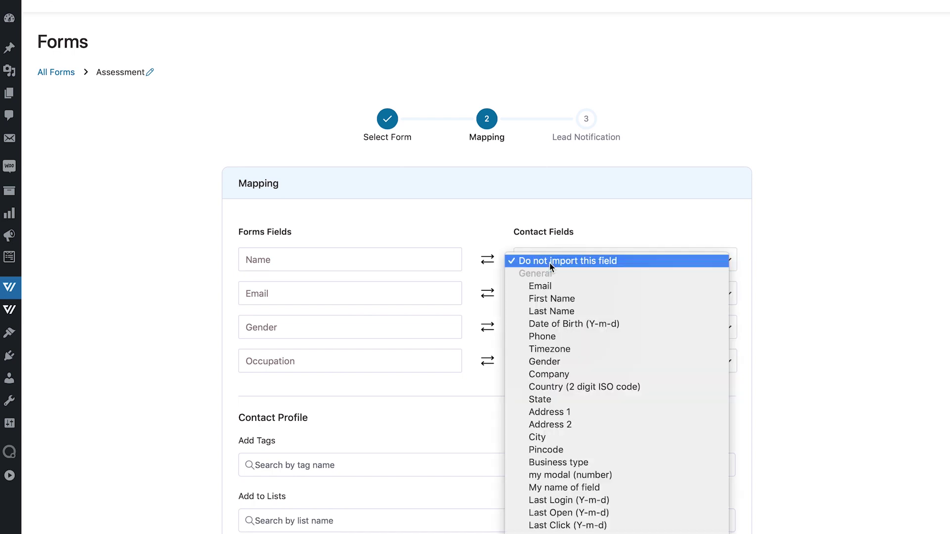
pyautogui.click(566, 299)
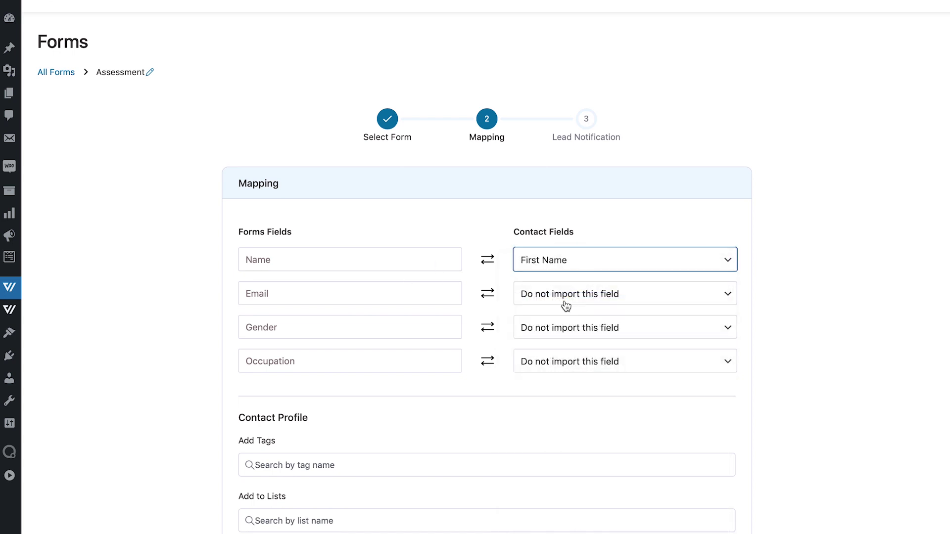
pyautogui.click(565, 302)
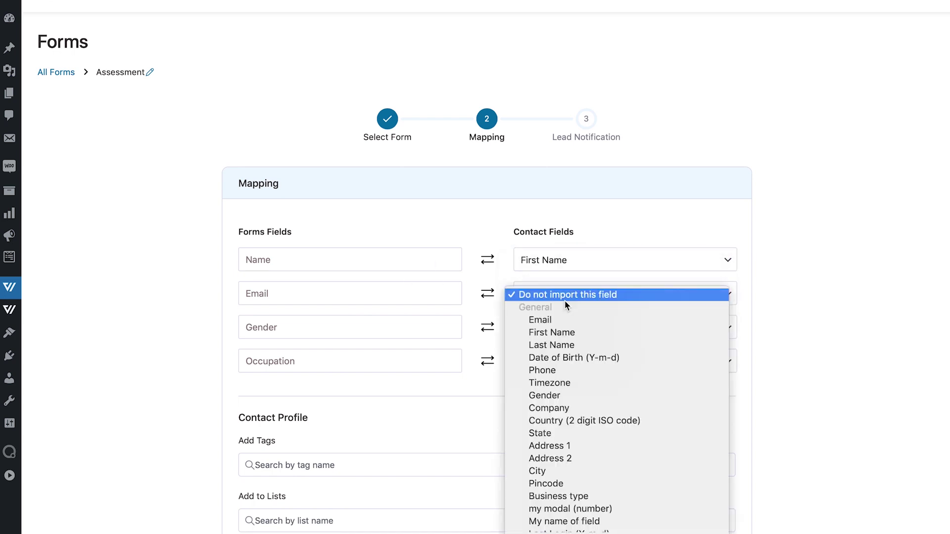
pyautogui.click(543, 321)
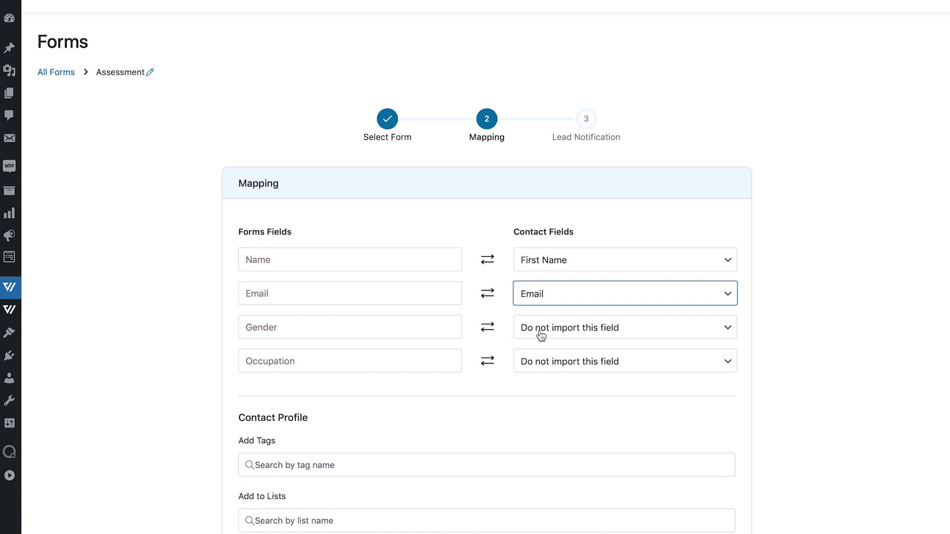
# Map the Gender and Occupation form fields to the Gender and Occupation contact fields.
pyautogui.click(542, 335)
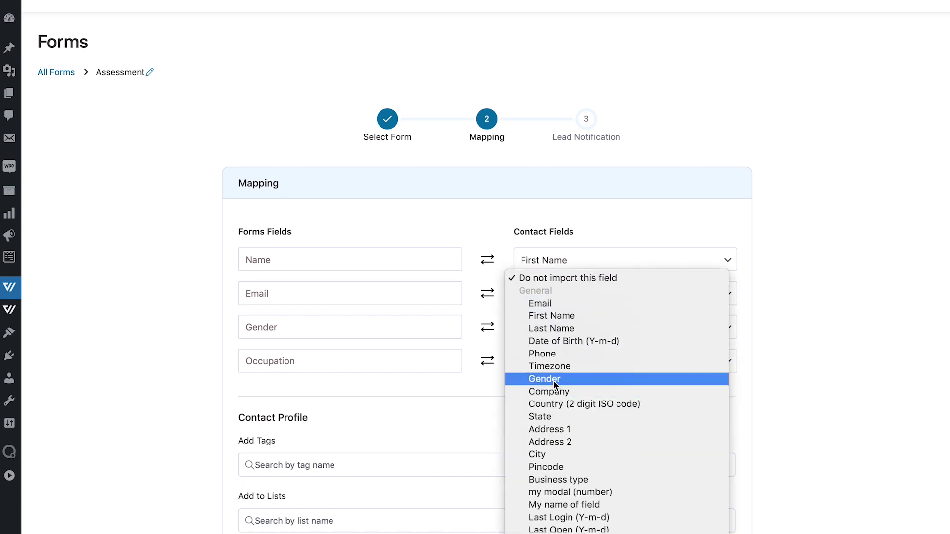
pyautogui.click(553, 379)
pyautogui.click(539, 361)
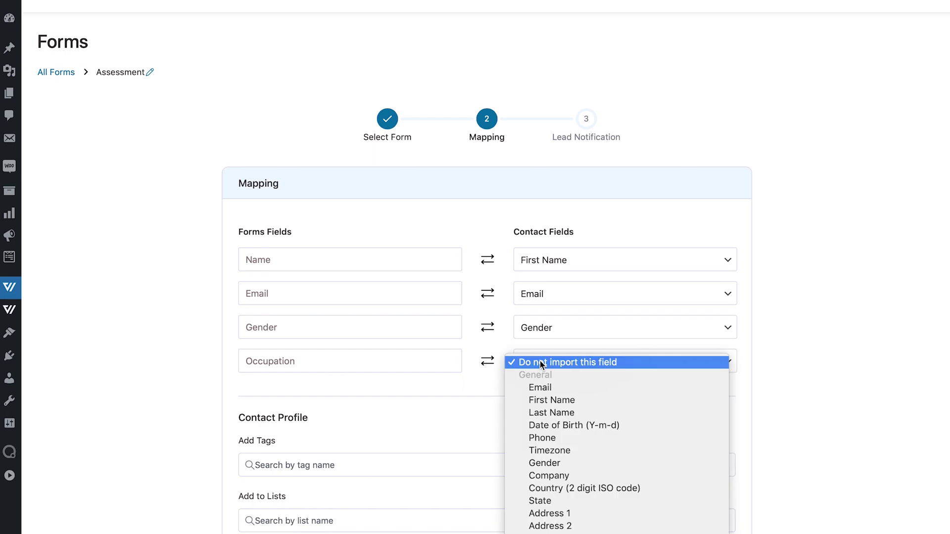
pyautogui.scroll(-5, 547, 452)
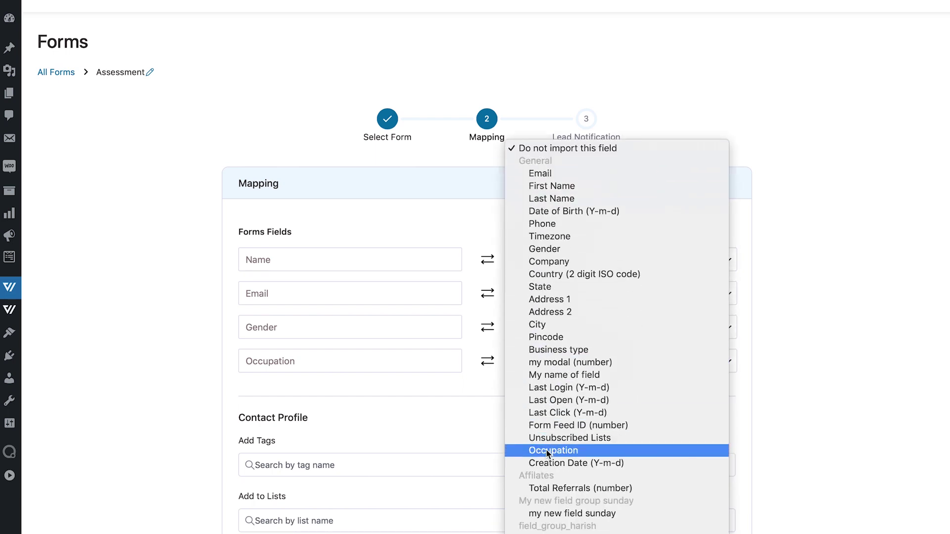
pyautogui.click(547, 451)
pyautogui.click(584, 402)
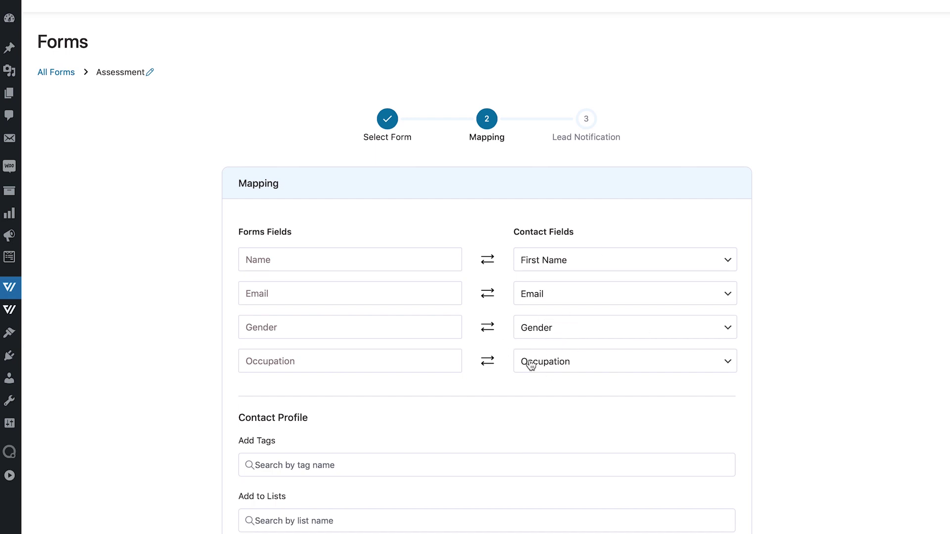
# Create a new 'workshop360' tag and apply it to form submitters.
pyautogui.scroll(-4, 477, 394)
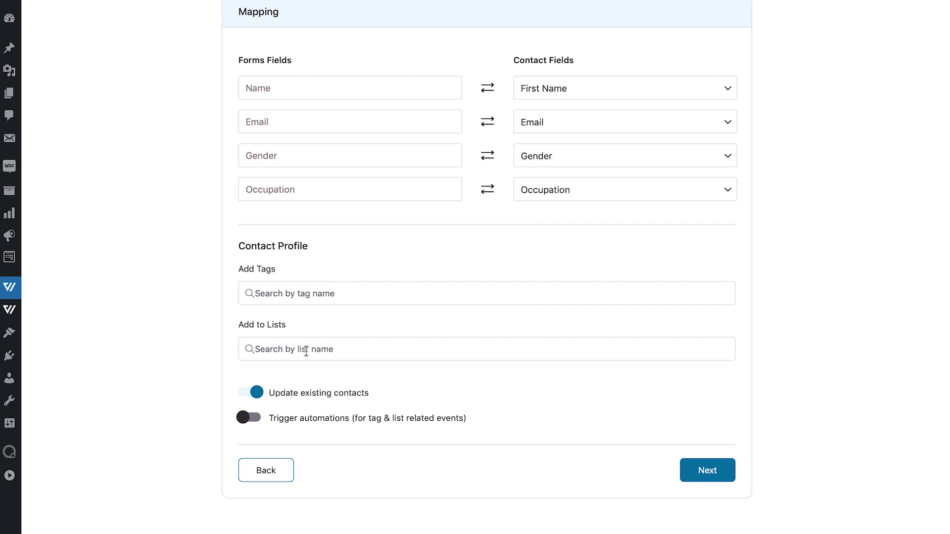
pyautogui.click(286, 293)
pyautogui.write('workshop')
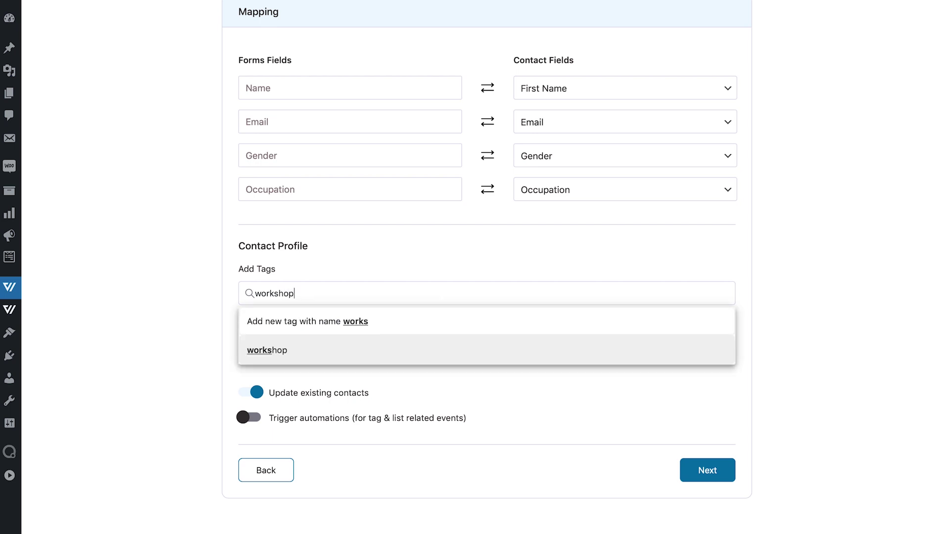
pyautogui.write('360')
pyautogui.press('BackSpace')
pyautogui.press('BackSpace')
pyautogui.write('60')
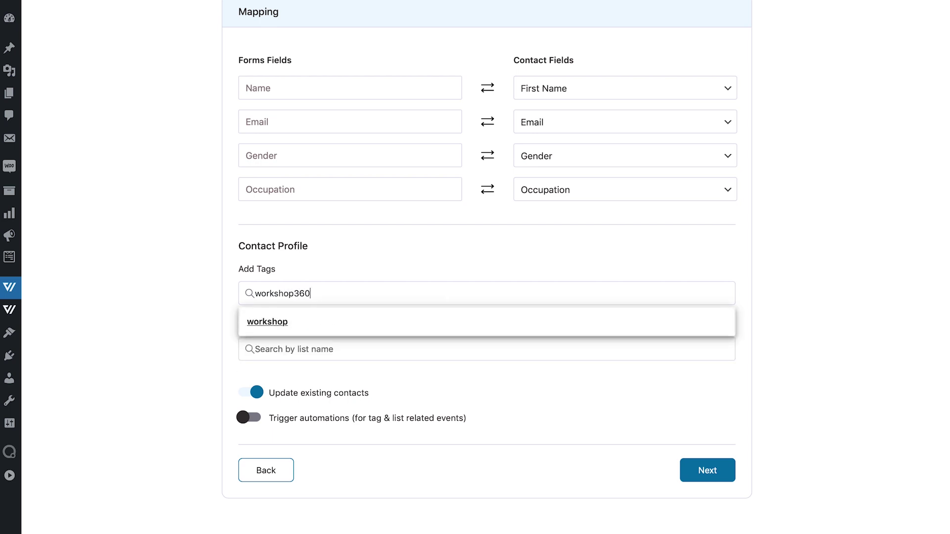
pyautogui.click(351, 324)
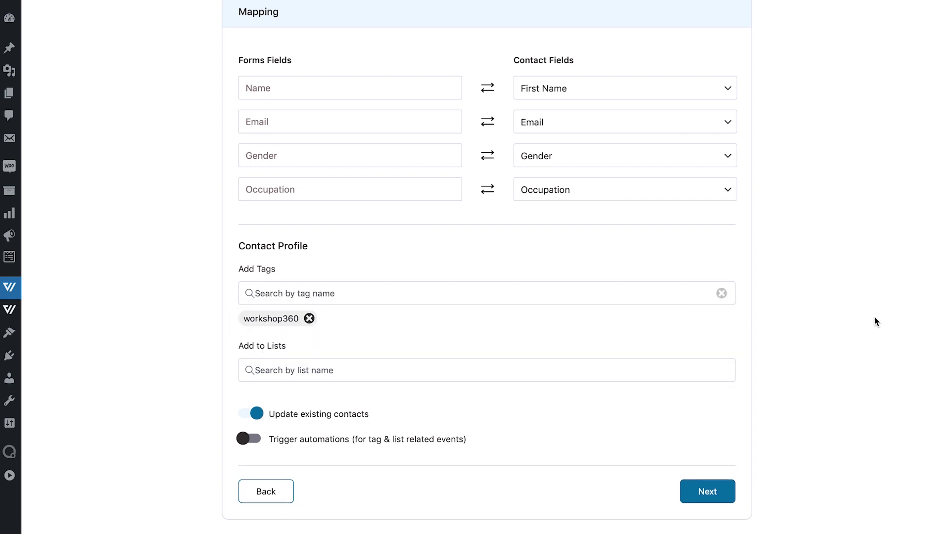
pyautogui.scroll(-1, 874, 316)
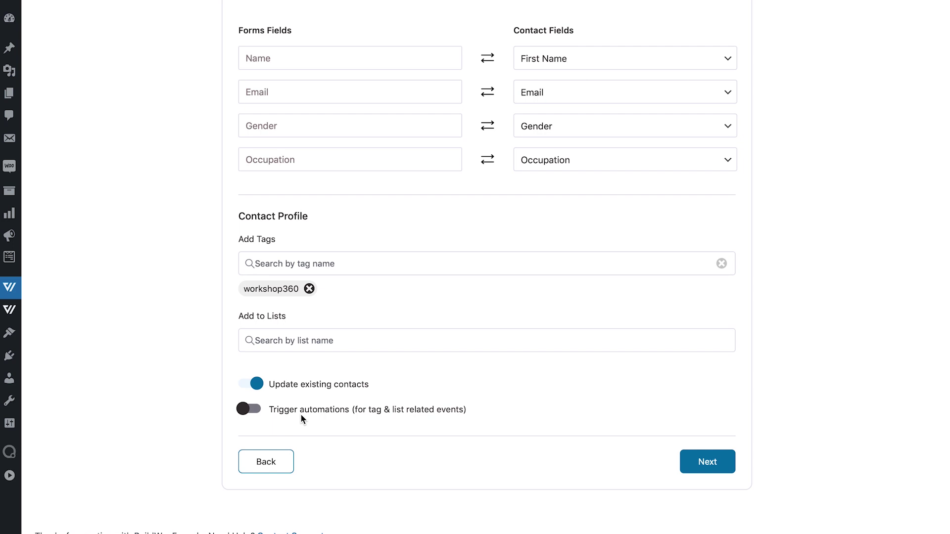
# Leave Trigger automations off, review the mapping, and advance to Lead Notification.
pyautogui.click(250, 411)
pyautogui.click(250, 411)
pyautogui.scroll(2, 477, 381)
pyautogui.scroll(1, 476, 378)
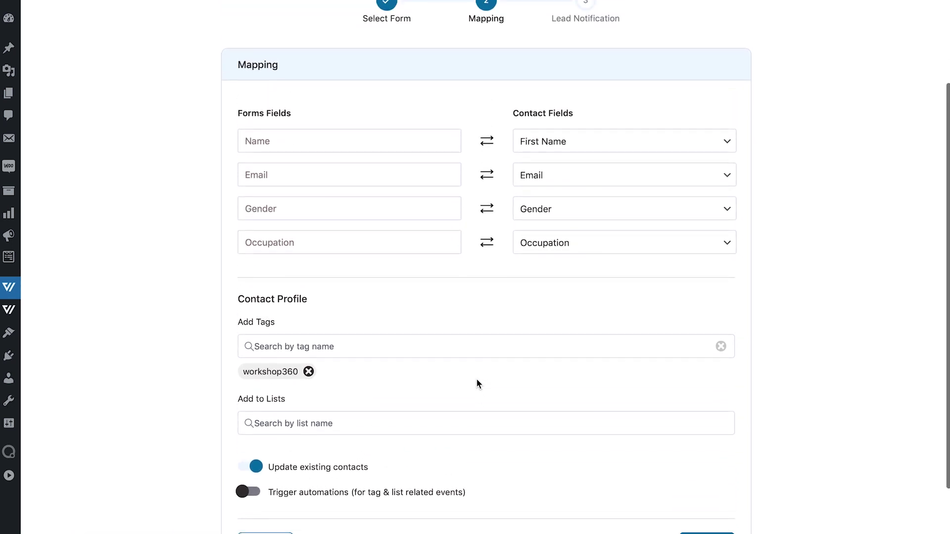
pyautogui.scroll(-2, 476, 378)
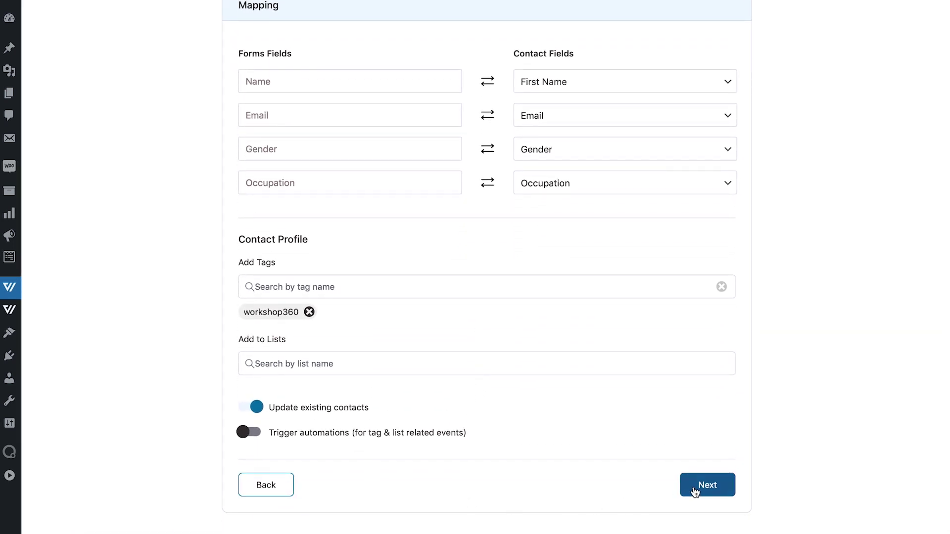
pyautogui.click(707, 485)
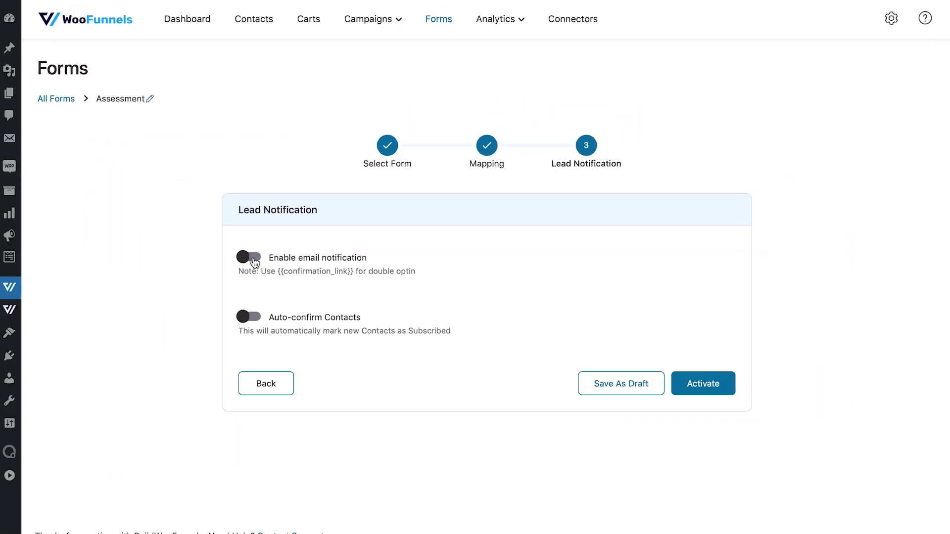
# Enable email notification for new leads and scroll to the confirmation email settings.
pyautogui.click(255, 262)
pyautogui.scroll(-3, 494, 255)
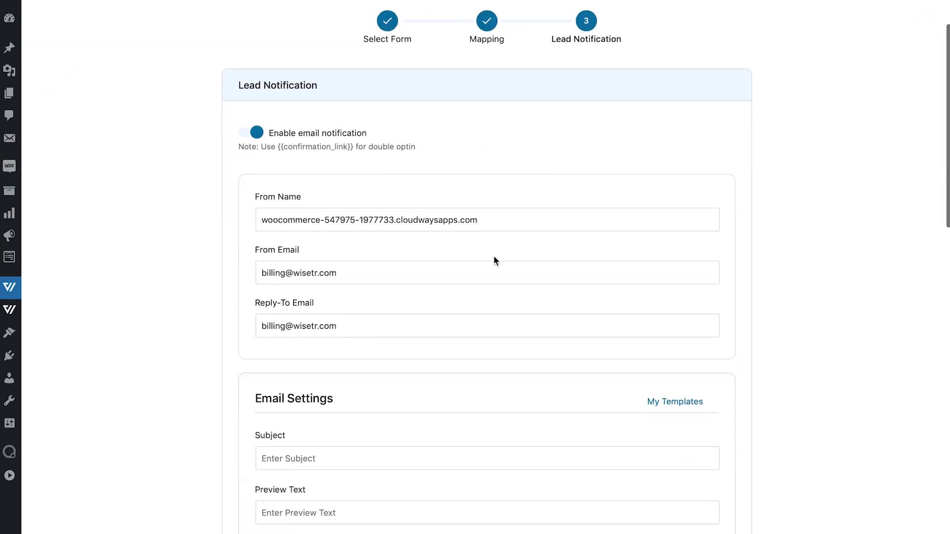
pyautogui.scroll(-1, 494, 257)
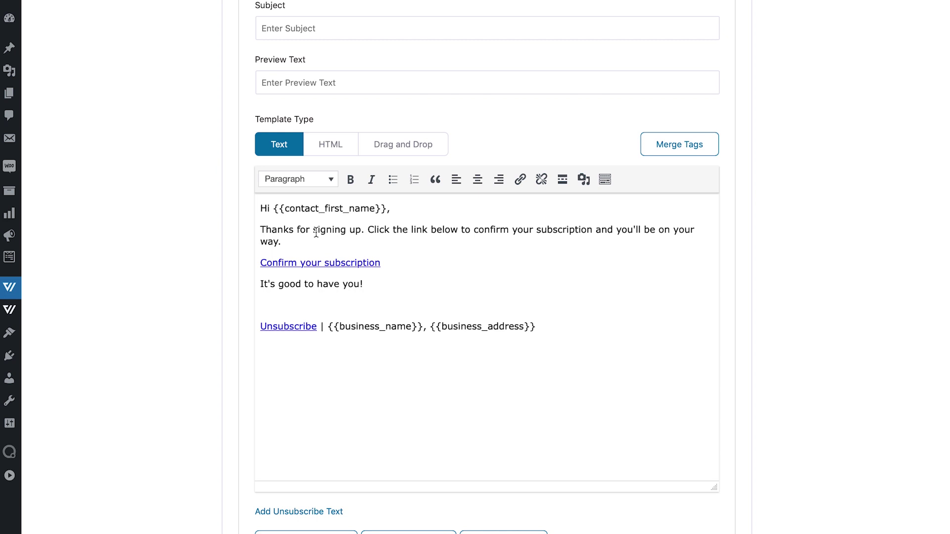
pyautogui.click(367, 263)
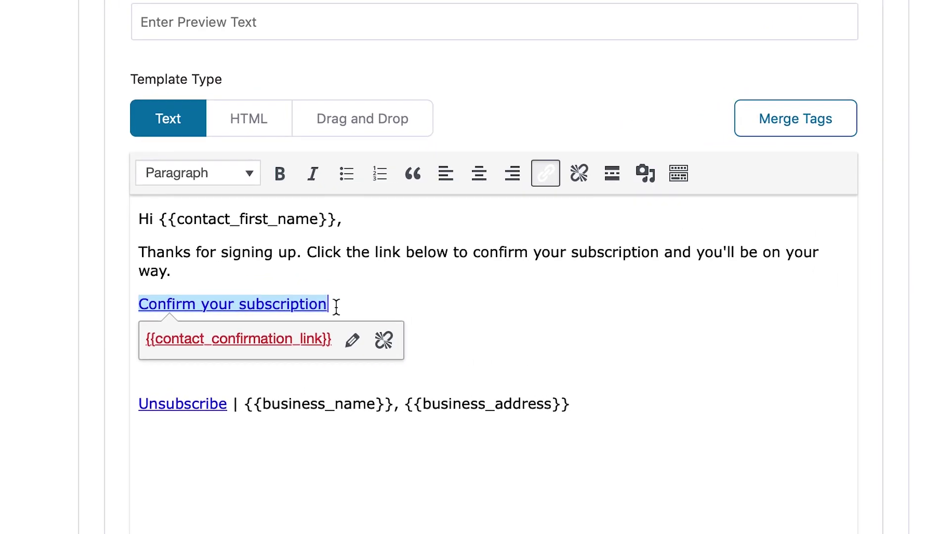
pyautogui.click(772, 130)
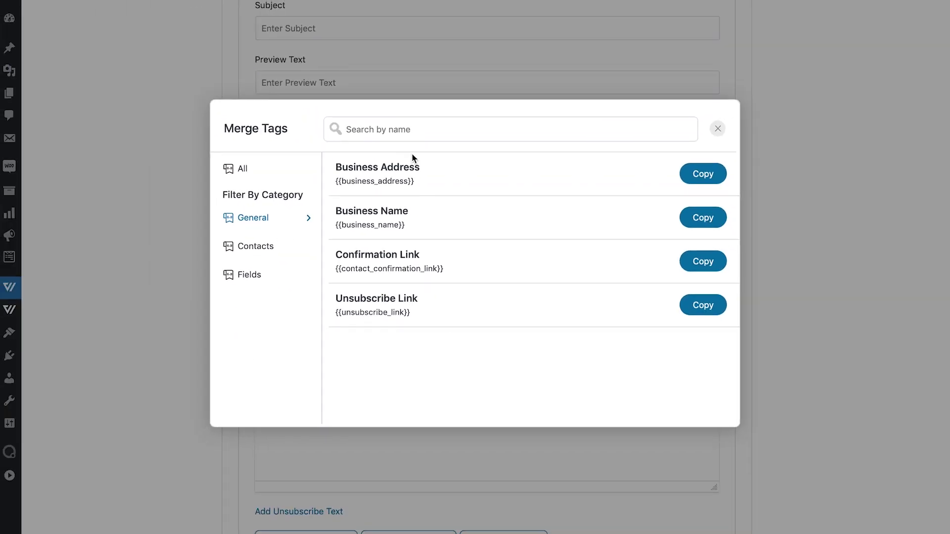
pyautogui.click(699, 264)
pyautogui.hotkey('ctrl', 'v')
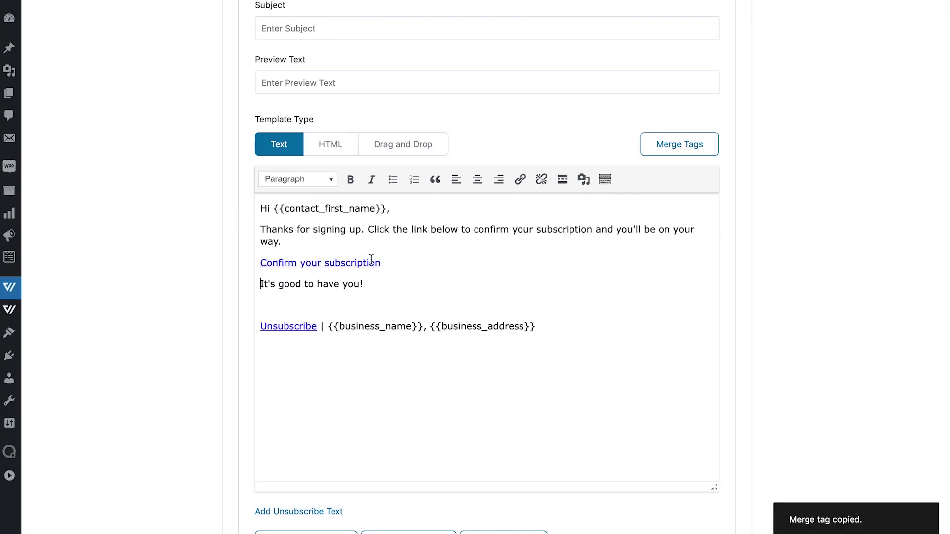
pyautogui.moveTo(382, 263); pyautogui.dragTo(240, 262)
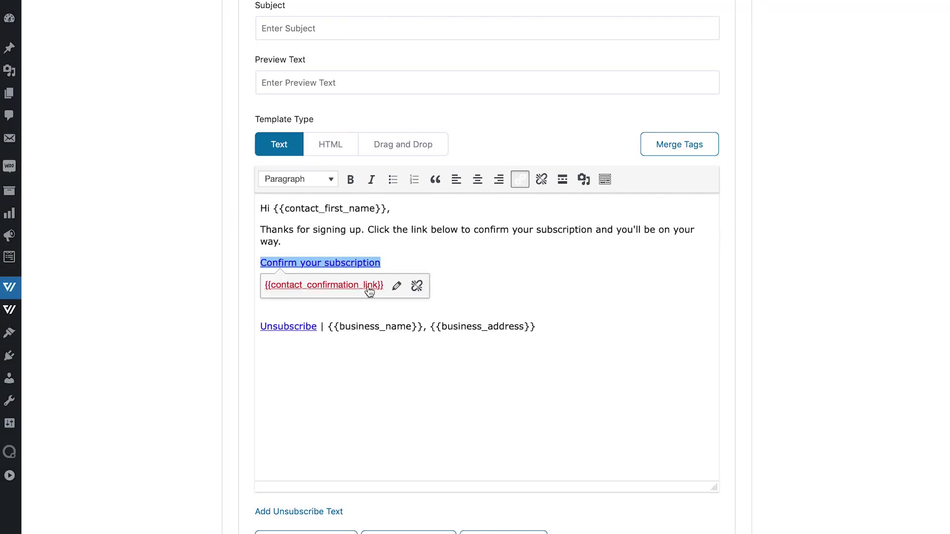
pyautogui.click(396, 287)
pyautogui.click(380, 286)
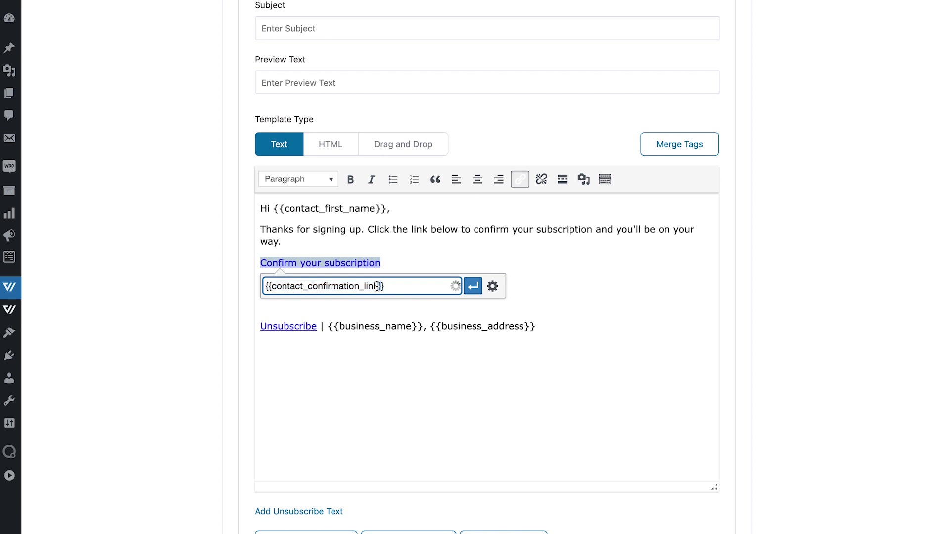
pyautogui.press('Return')
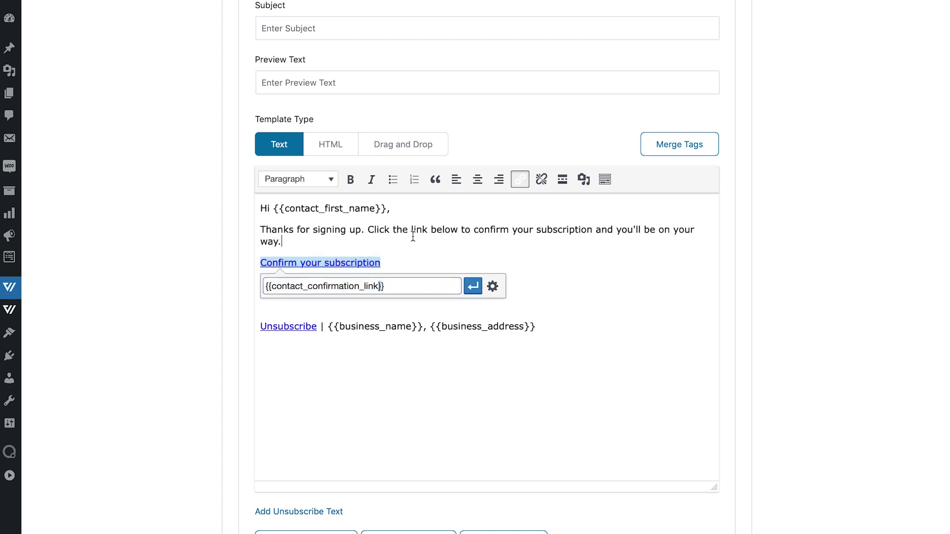
pyautogui.click(412, 236)
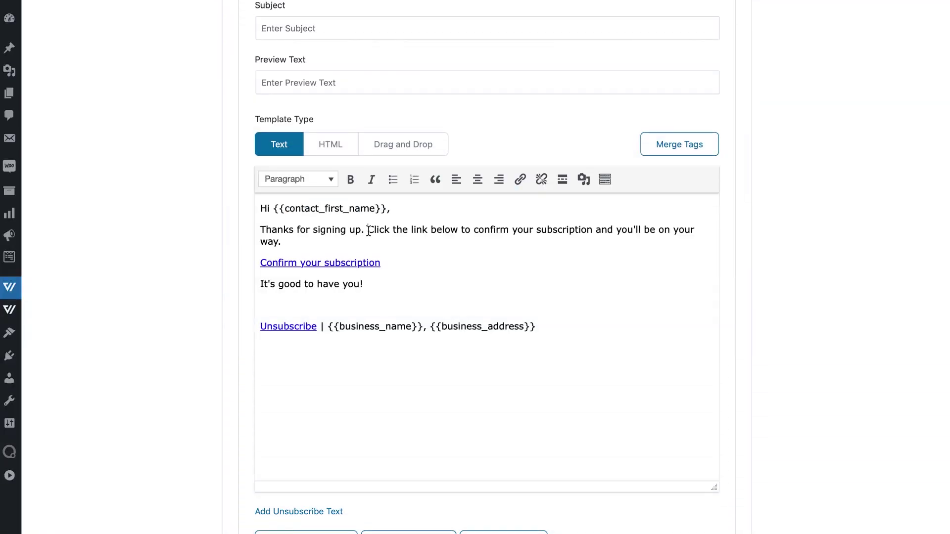
# Replace the confirmation sentence and link with a 'Download your free guide' line, then start linking it.
pyautogui.moveTo(369, 230); pyautogui.dragTo(414, 265)
pyautogui.press('BackSpace')
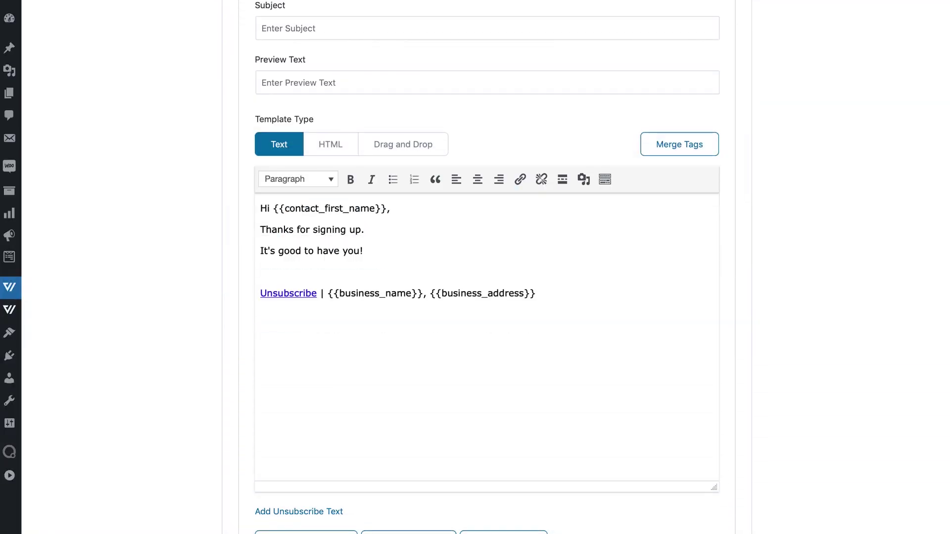
pyautogui.press('Return')
pyautogui.write('D')
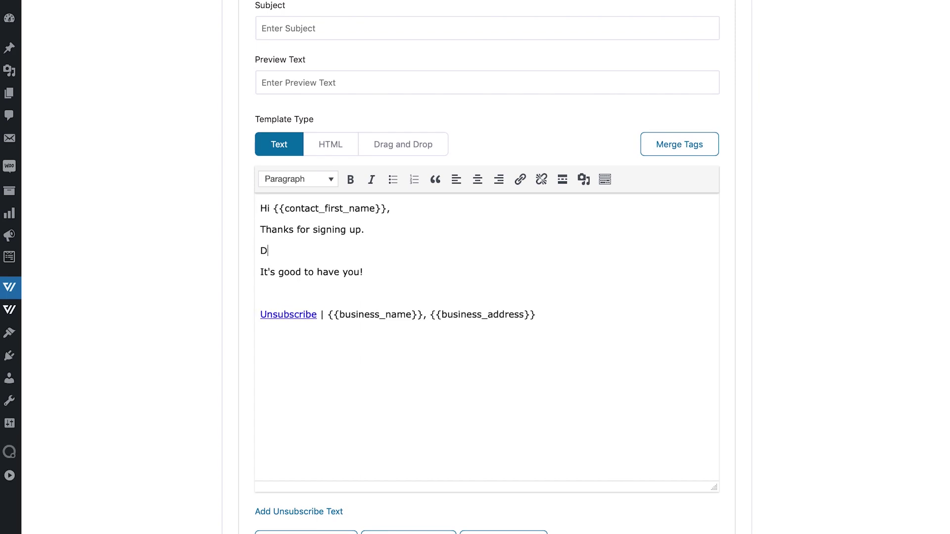
pyautogui.write('ownload yur')
pyautogui.press('BackSpace')
pyautogui.write('our')
pyautogui.press('BackSpace')
pyautogui.write('r free guiide')
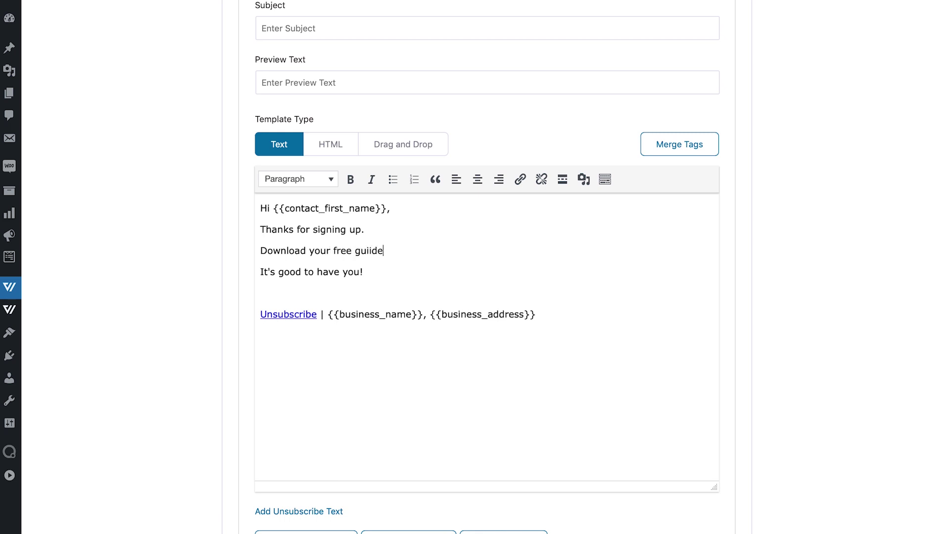
pyautogui.keyDown('shift'); pyautogui.click(261, 252); pyautogui.keyUp('shift')
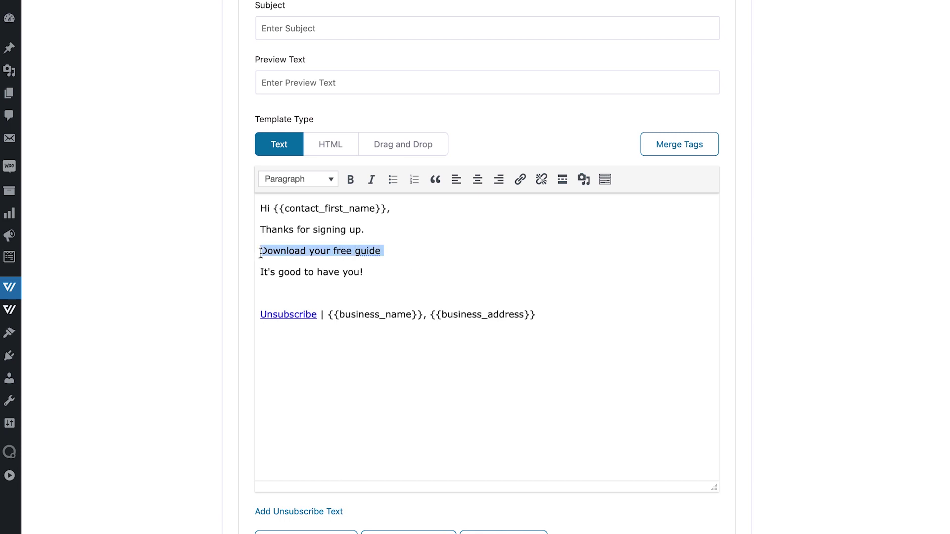
pyautogui.click(520, 180)
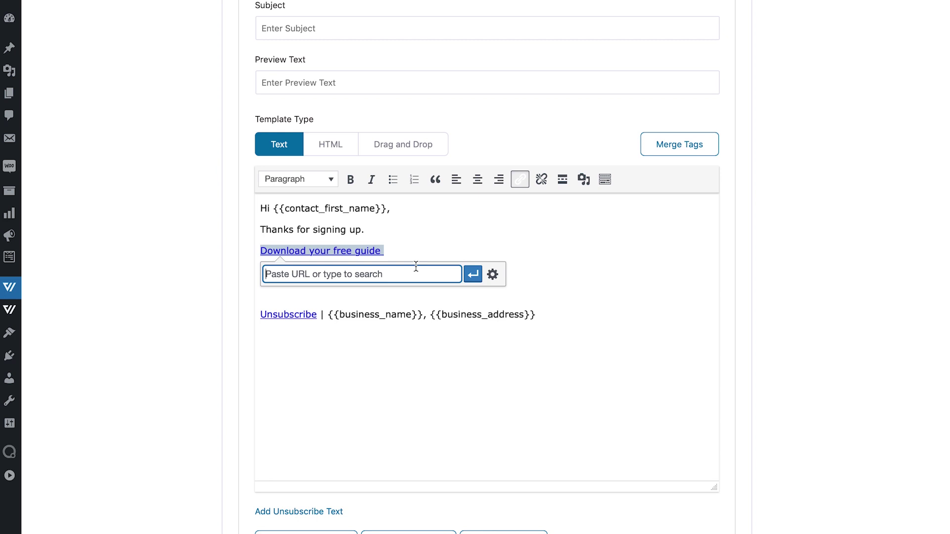
# Apply the 'Download your free guide' link and switch on Auto-confirm Contacts.
pyautogui.click(433, 255)
pyautogui.scroll(-4, 433, 254)
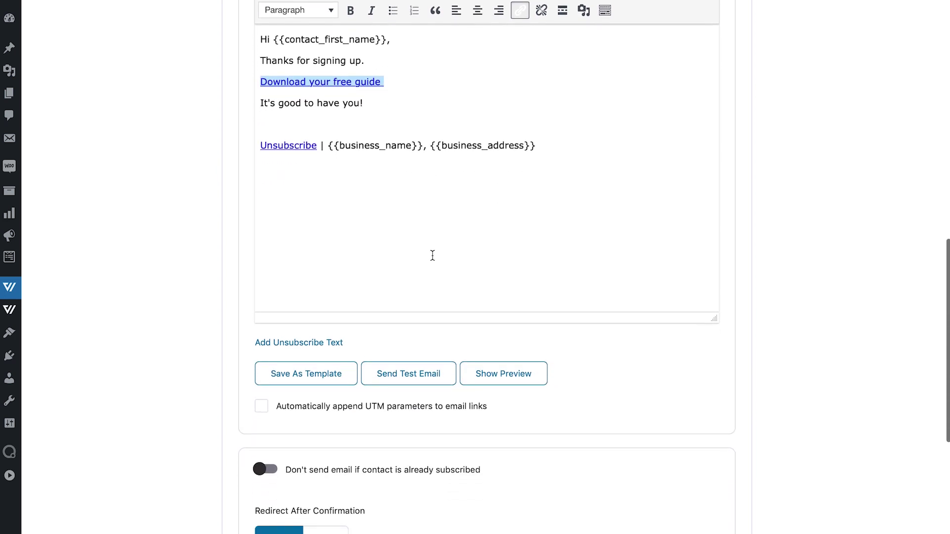
pyautogui.scroll(-7, 433, 256)
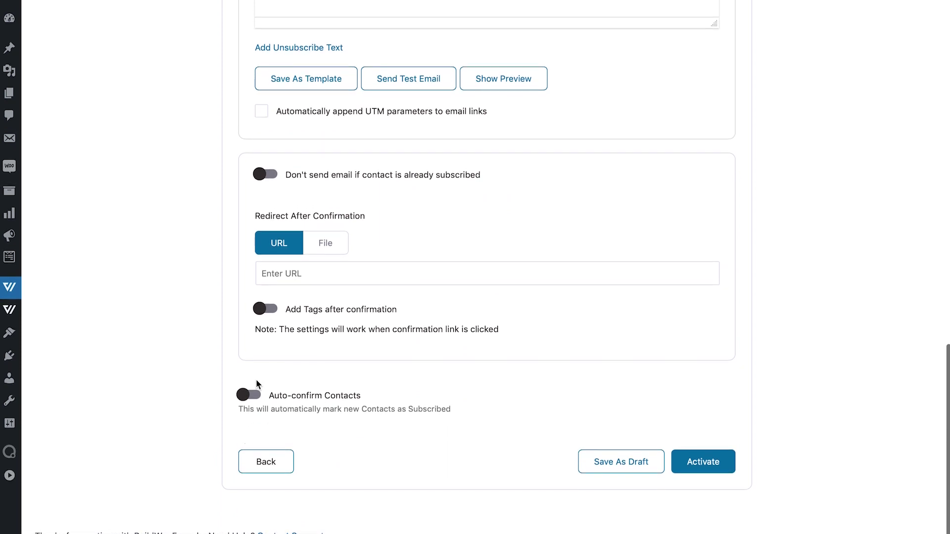
pyautogui.click(256, 395)
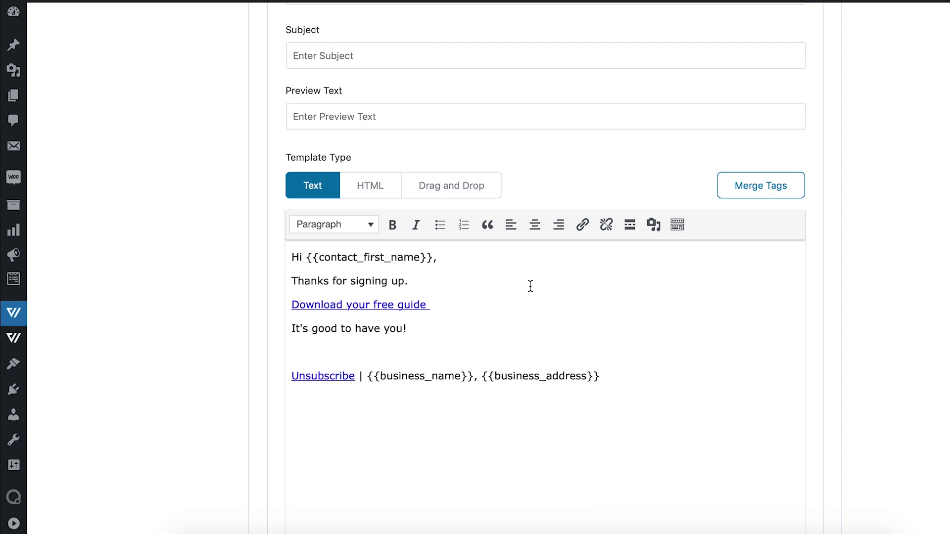
pyautogui.scroll(-3, 531, 286)
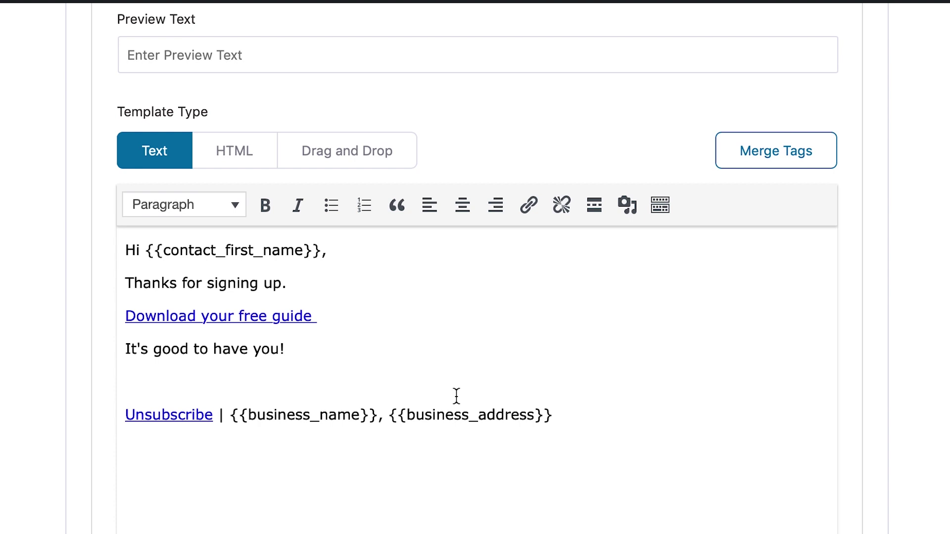
pyautogui.click(174, 316)
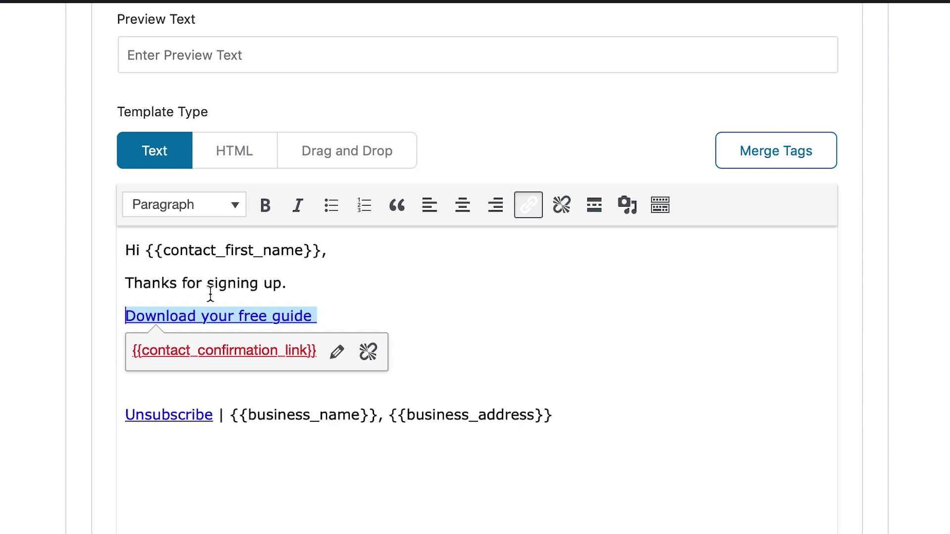
pyautogui.click(294, 282)
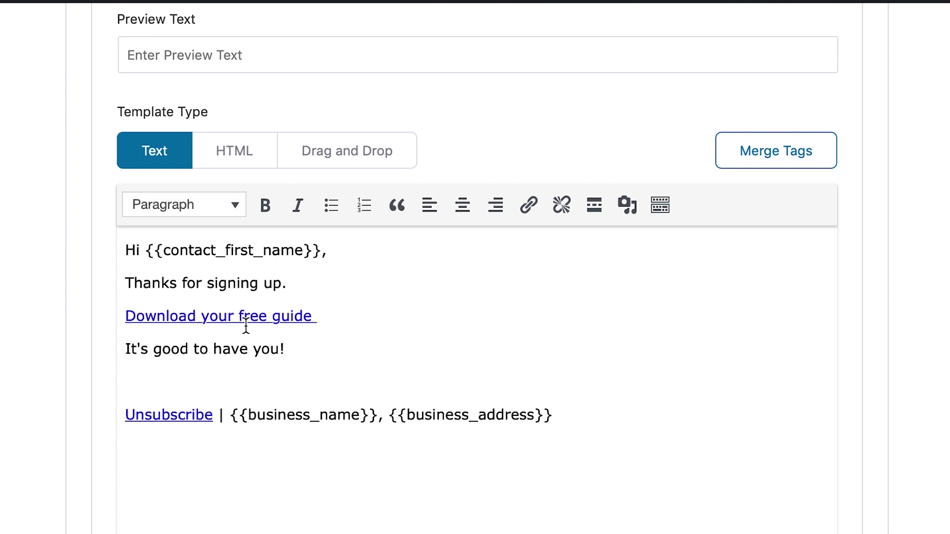
# Unlink the 'Download your free guide' line and copy the Confirmation Link merge tag.
pyautogui.click(323, 322)
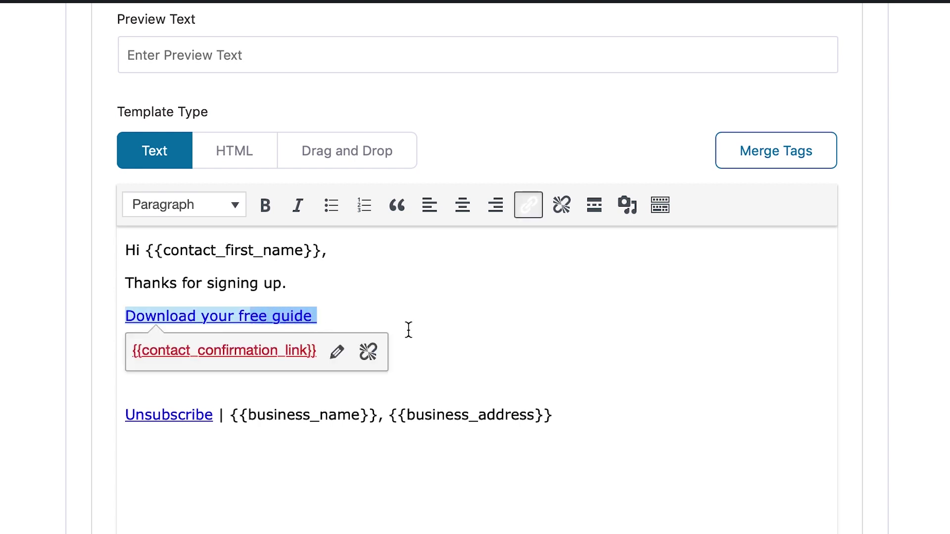
pyautogui.click(367, 350)
pyautogui.moveTo(318, 317); pyautogui.dragTo(126, 316)
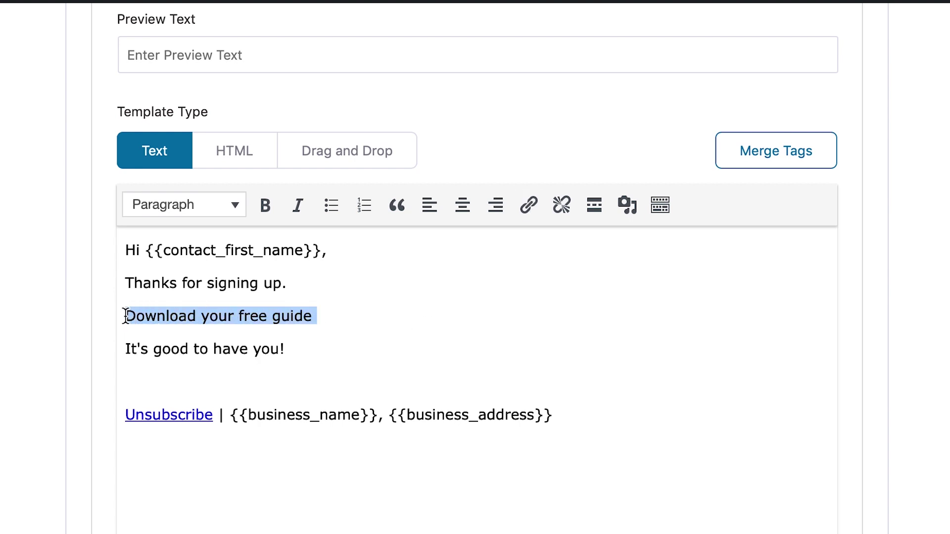
pyautogui.click(532, 211)
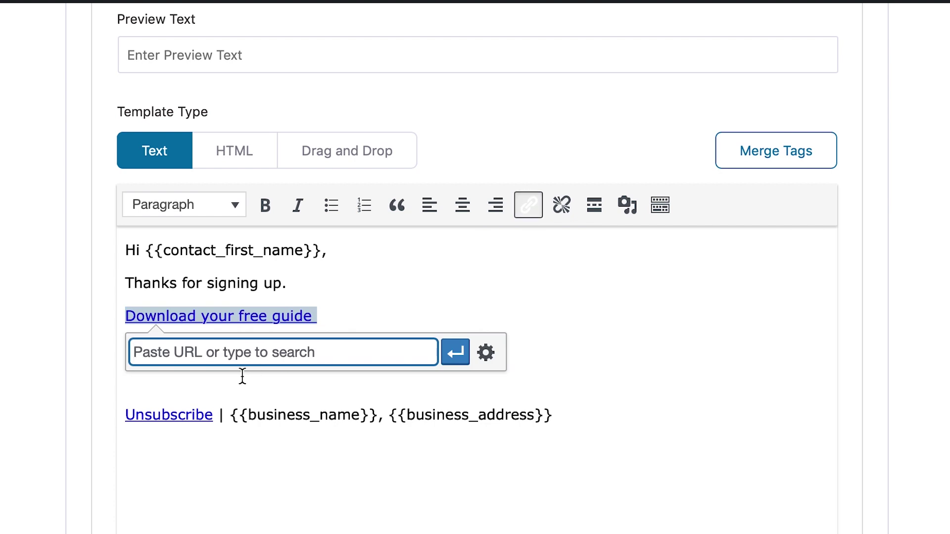
pyautogui.click(780, 163)
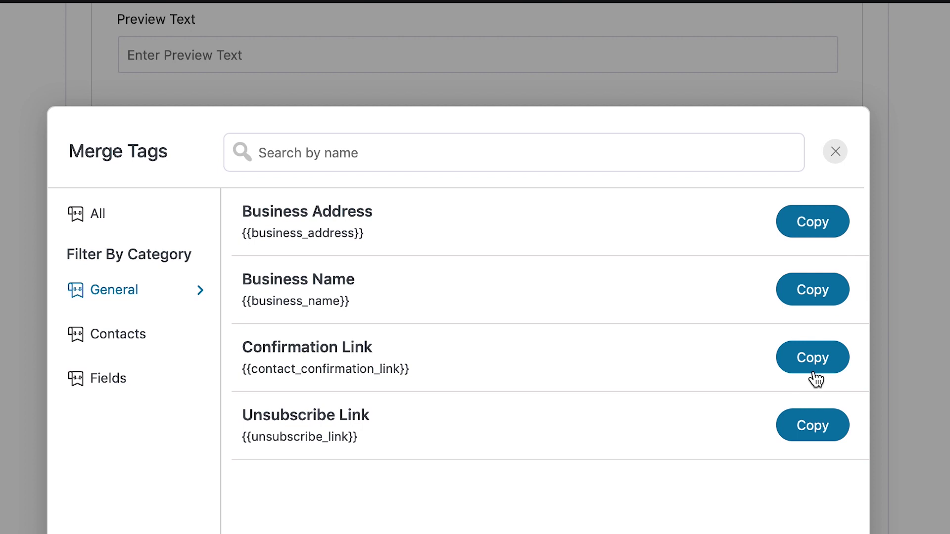
pyautogui.click(814, 378)
# Link the guide line to the pasted {{contact_confirmation_link}} tag and verify it.
pyautogui.moveTo(126, 317); pyautogui.dragTo(320, 317)
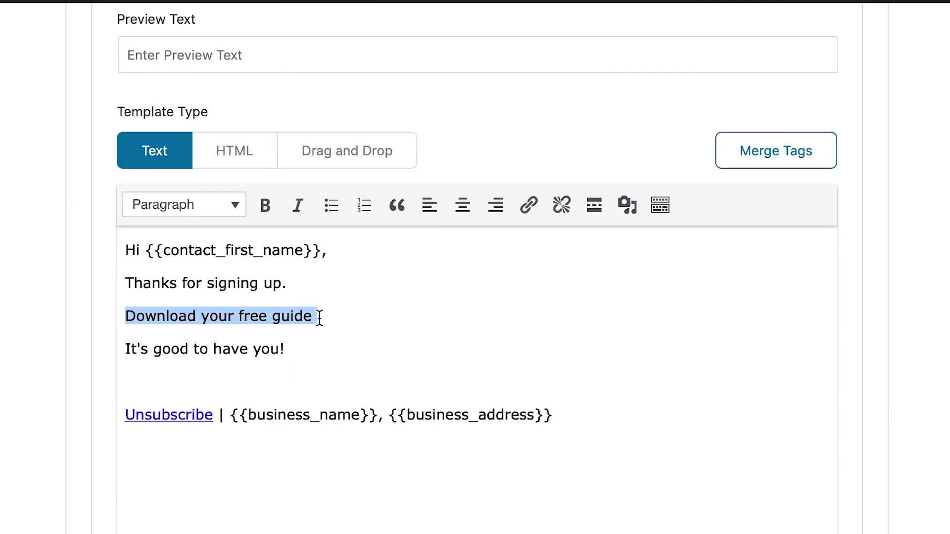
pyautogui.click(528, 205)
pyautogui.press('super+v')
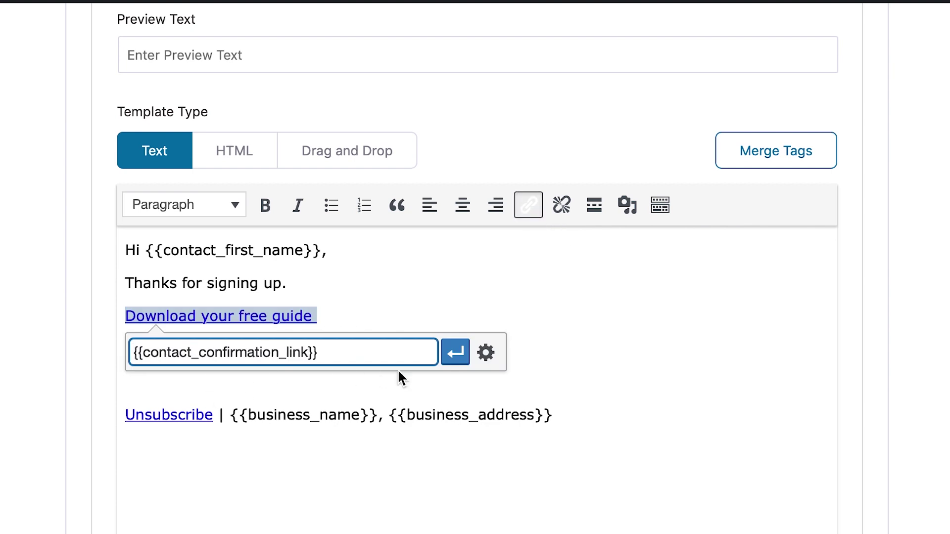
pyautogui.click(453, 352)
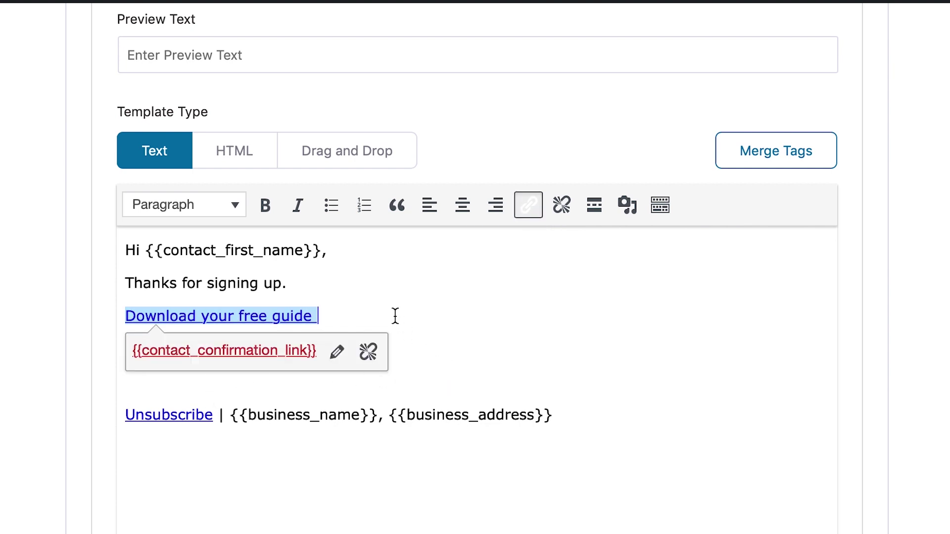
pyautogui.click(352, 282)
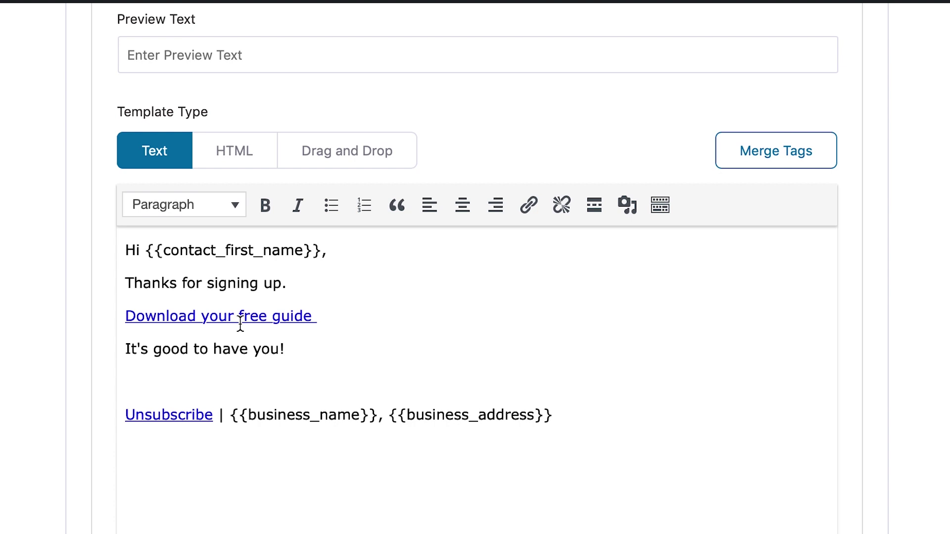
pyautogui.click(381, 325)
pyautogui.tripleClick(380, 325)
pyautogui.scroll(-15, 381, 325)
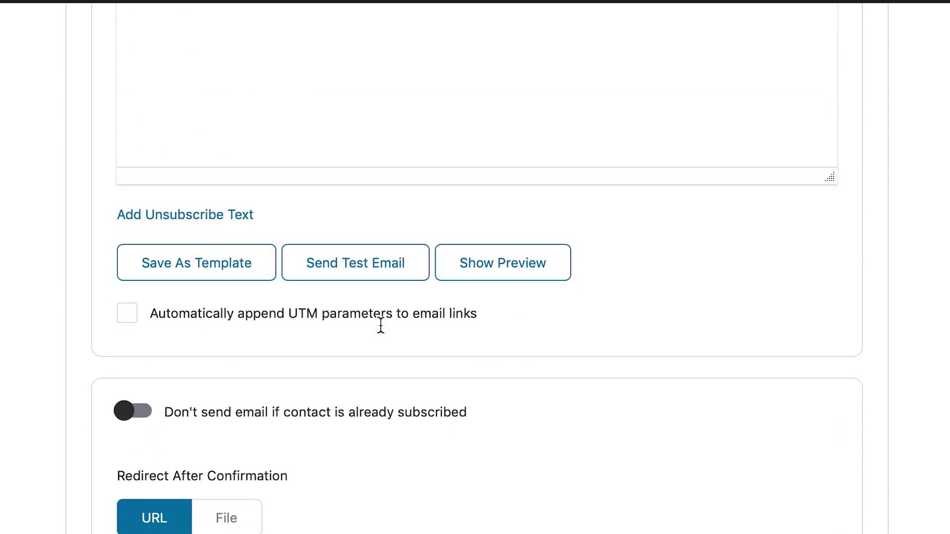
pyautogui.scroll(-1, 324, 148)
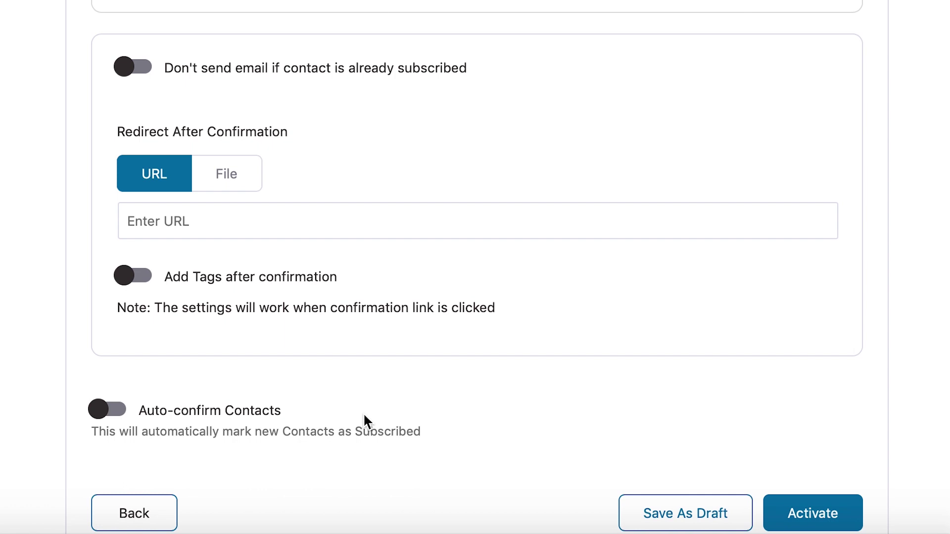
pyautogui.scroll(15, 363, 413)
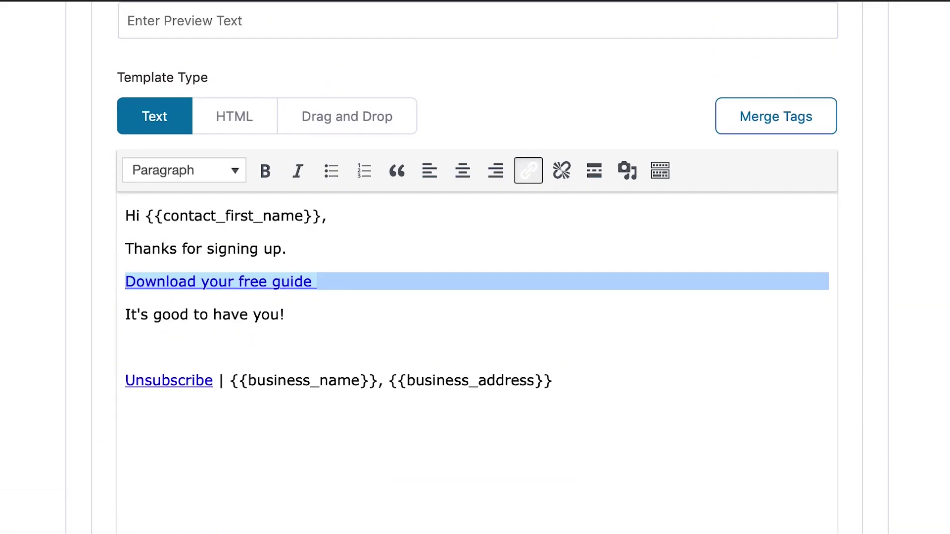
pyautogui.scroll(-12, 364, 413)
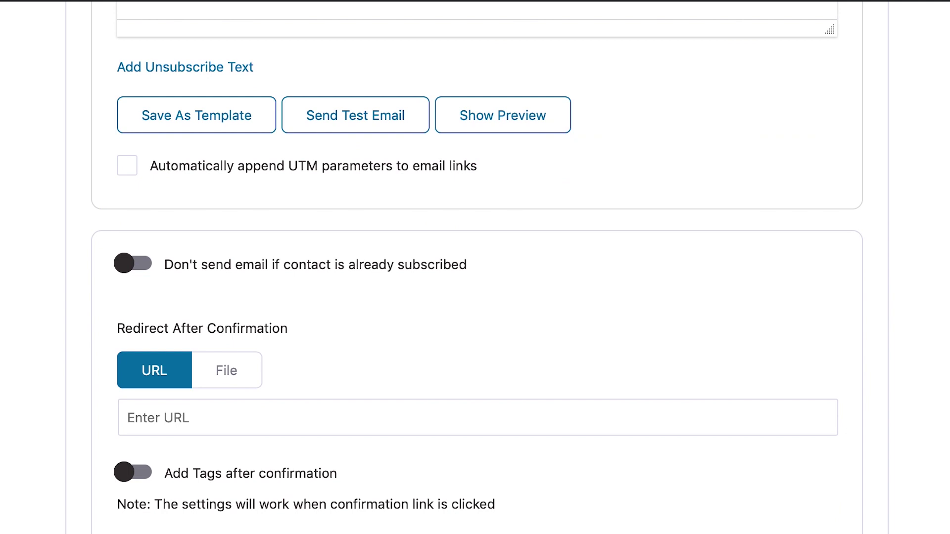
pyautogui.scroll(12, 363, 412)
pyautogui.click(221, 414)
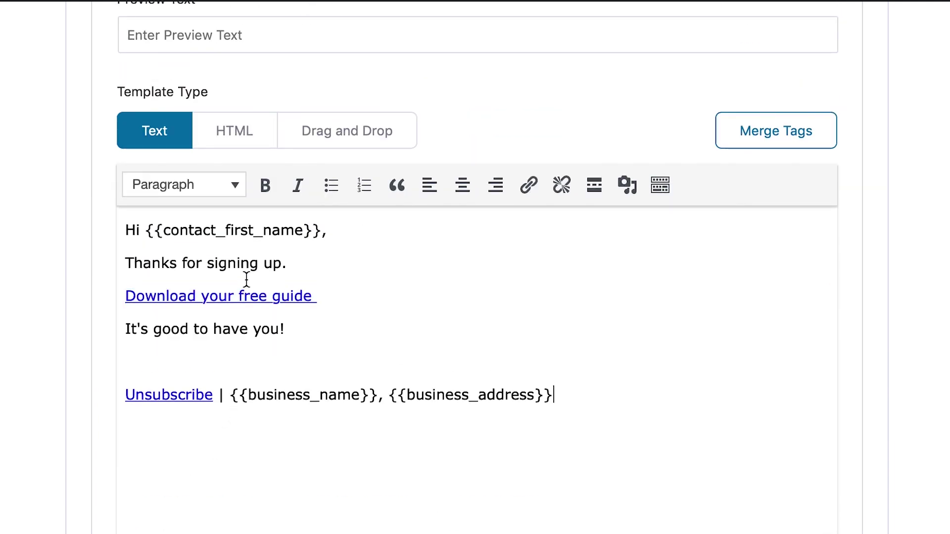
pyautogui.click(201, 296)
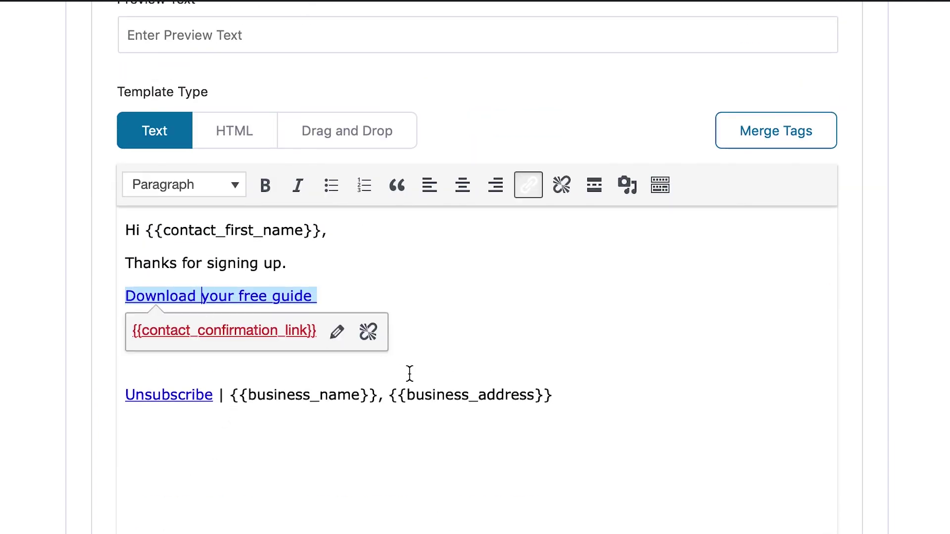
pyautogui.press('Down')
pyautogui.press('Down')
pyautogui.press('Down')
pyautogui.scroll(-12, 403, 381)
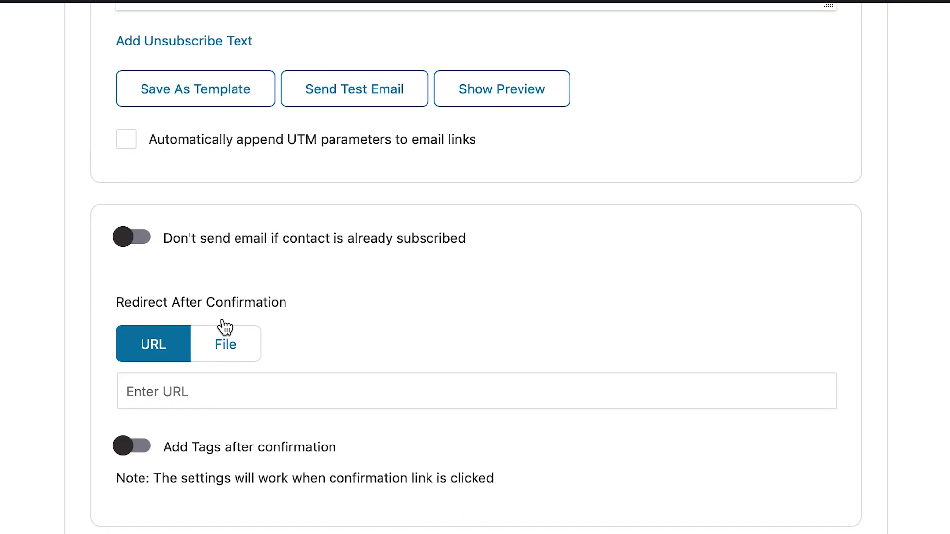
pyautogui.click(190, 389)
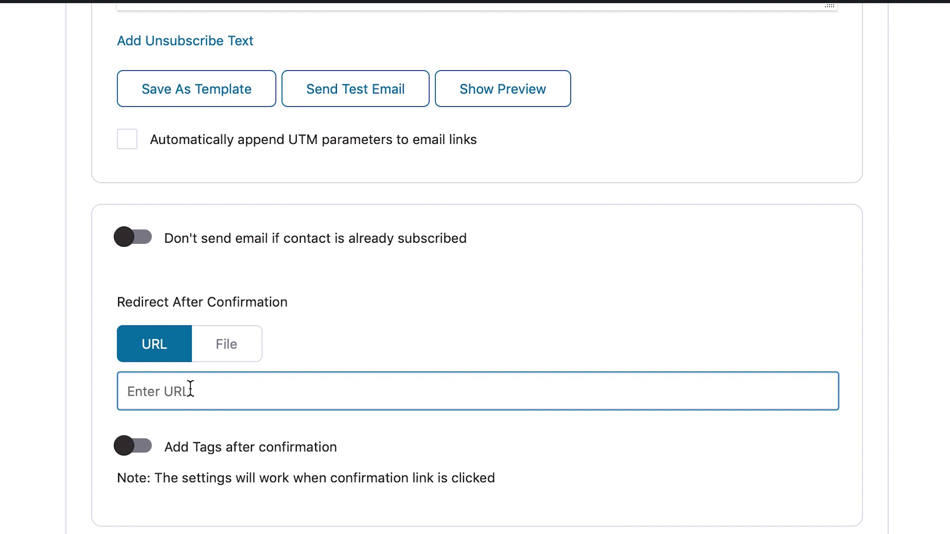
pyautogui.scroll(5, 190, 388)
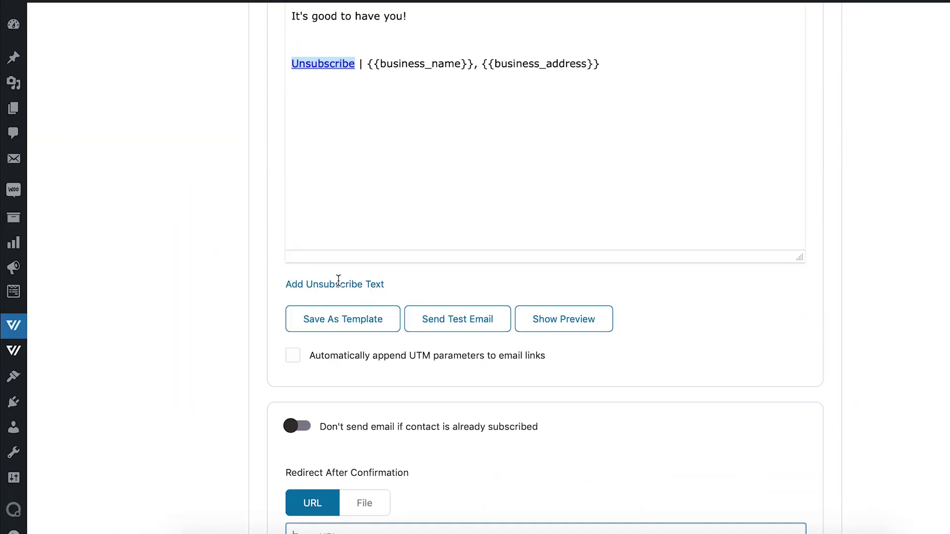
pyautogui.scroll(2, 338, 281)
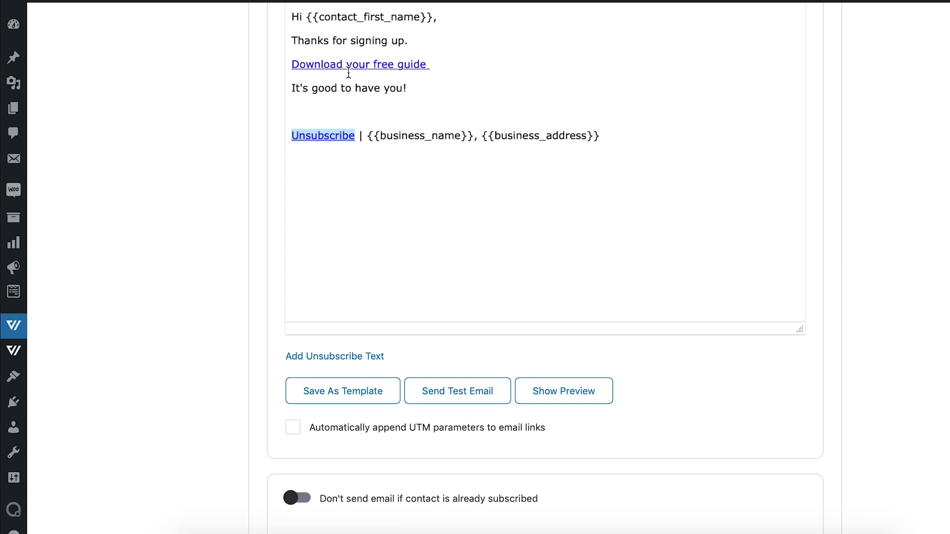
pyautogui.scroll(-3, 385, 177)
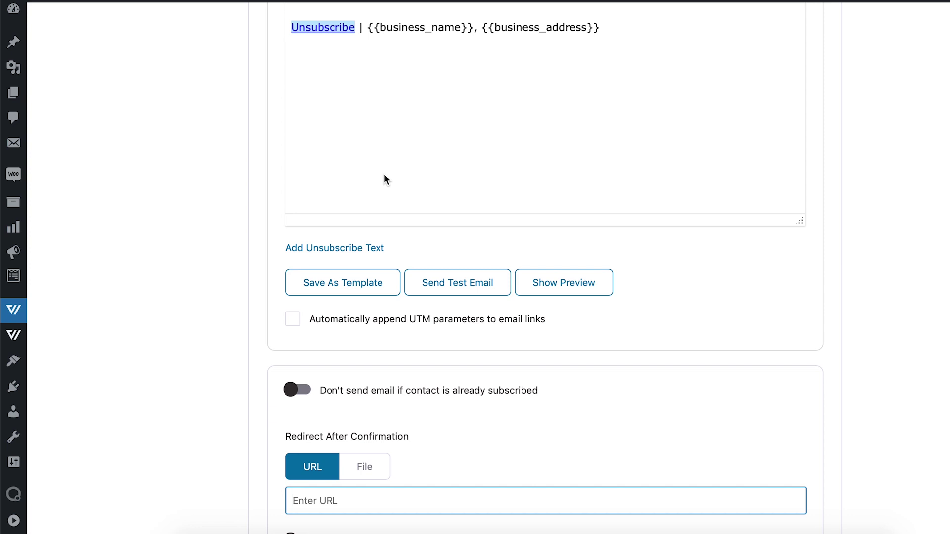
pyautogui.scroll(5, 384, 175)
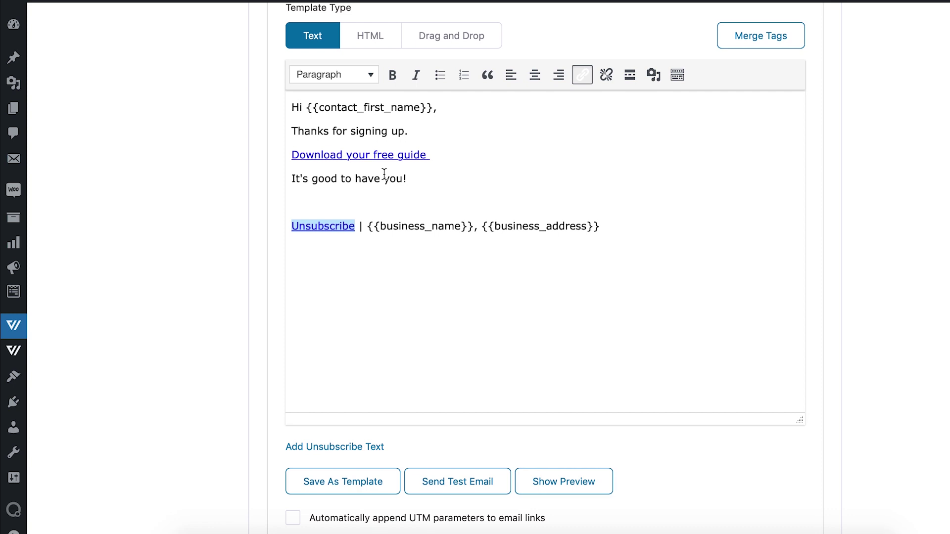
pyautogui.scroll(-8, 385, 174)
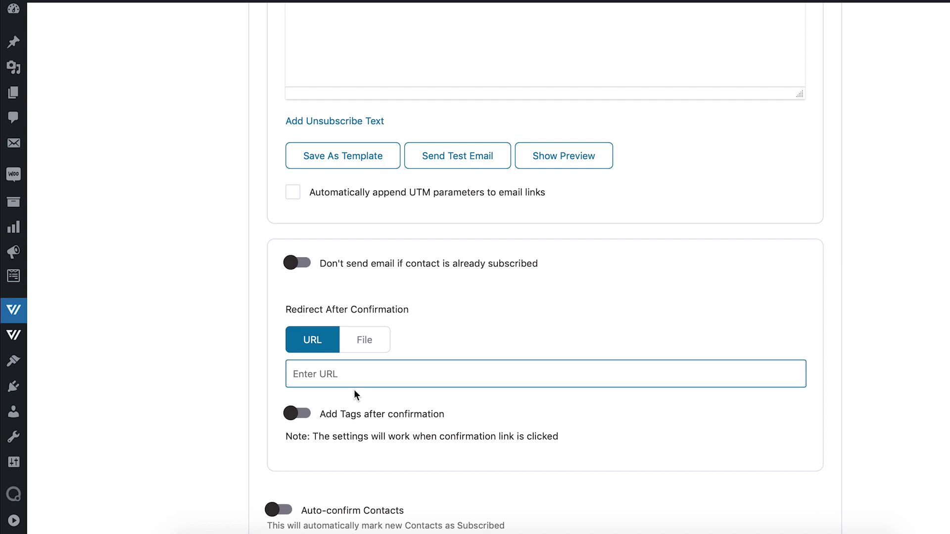
pyautogui.click(515, 255)
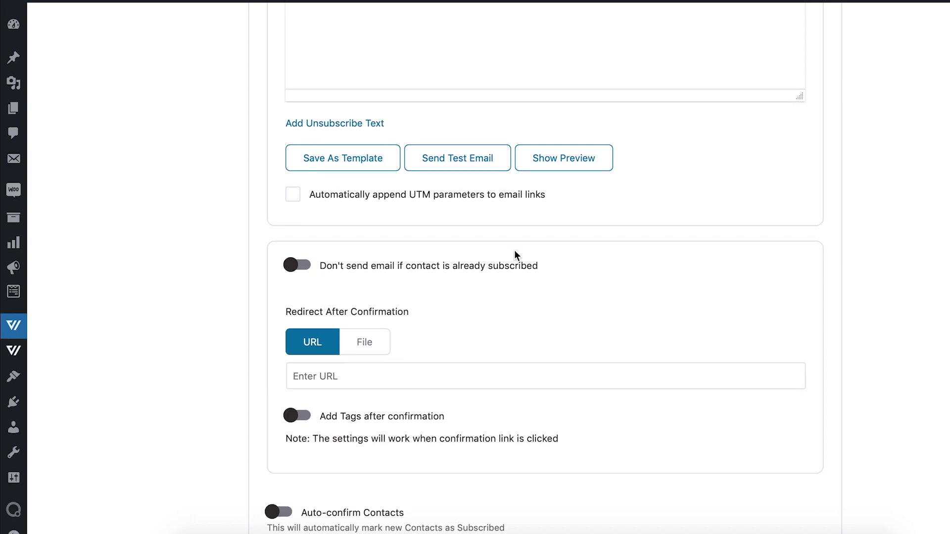
pyautogui.scroll(-1, 227, 374)
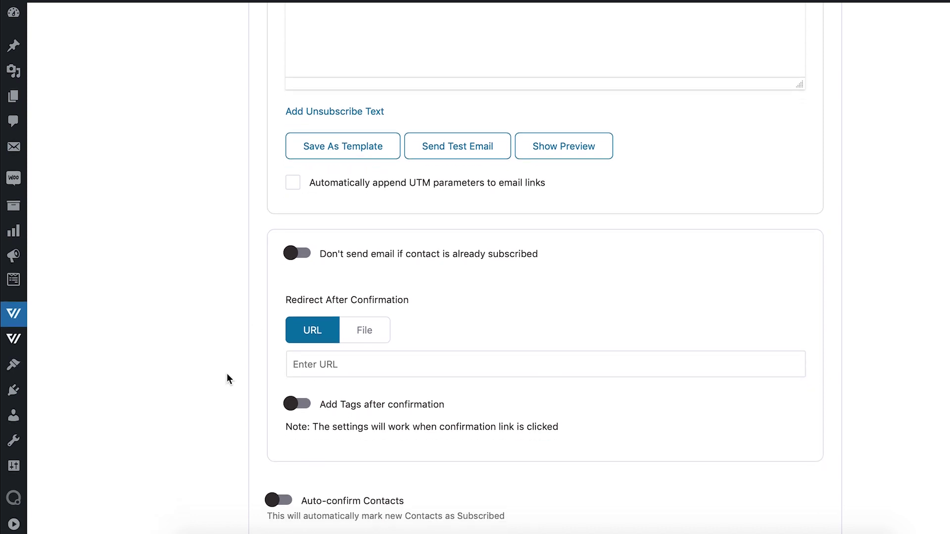
pyautogui.click(364, 368)
pyautogui.hotkey('ctrl', 'v')
pyautogui.click(536, 310)
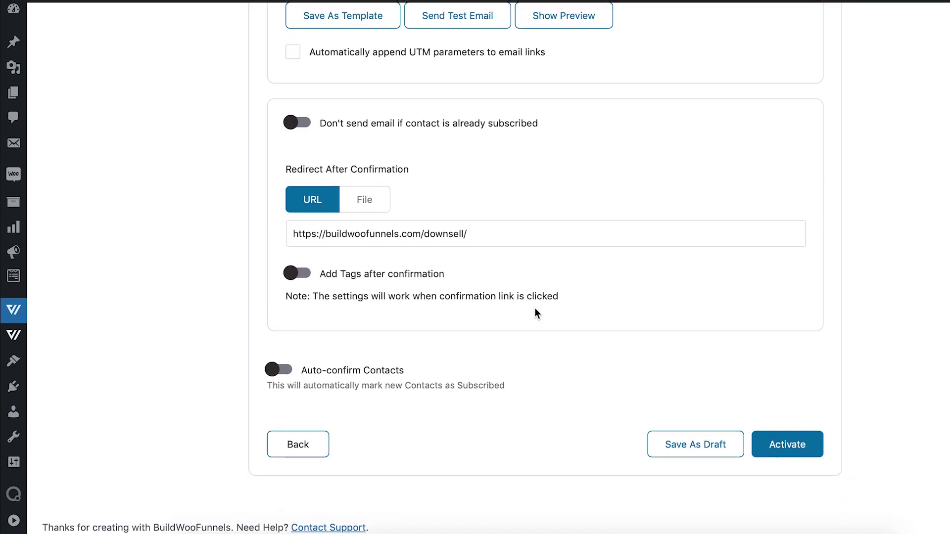
pyautogui.scroll(3, 536, 309)
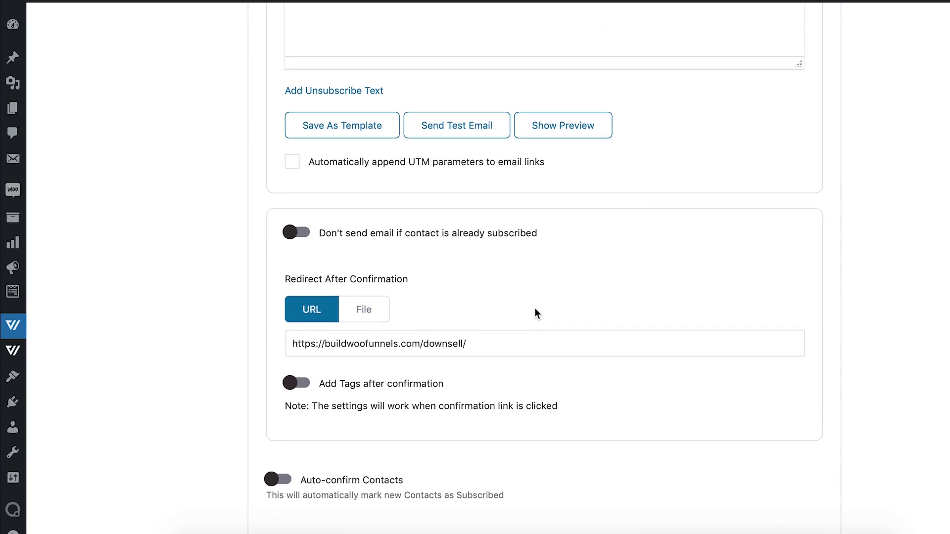
# Tick automatic UTM parameters for email links, keeping source newsletter and medium email.
pyautogui.scroll(-3, 534, 307)
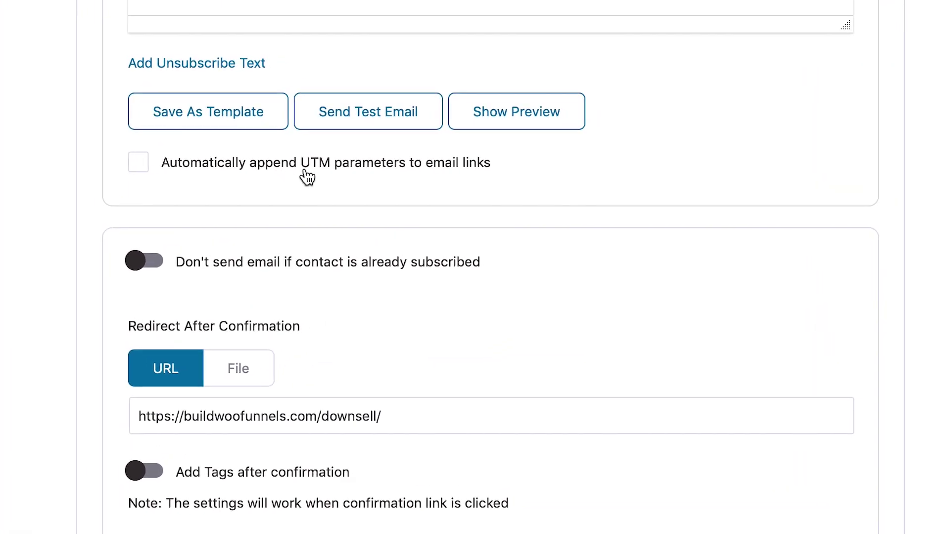
pyautogui.scroll(3, 350, 174)
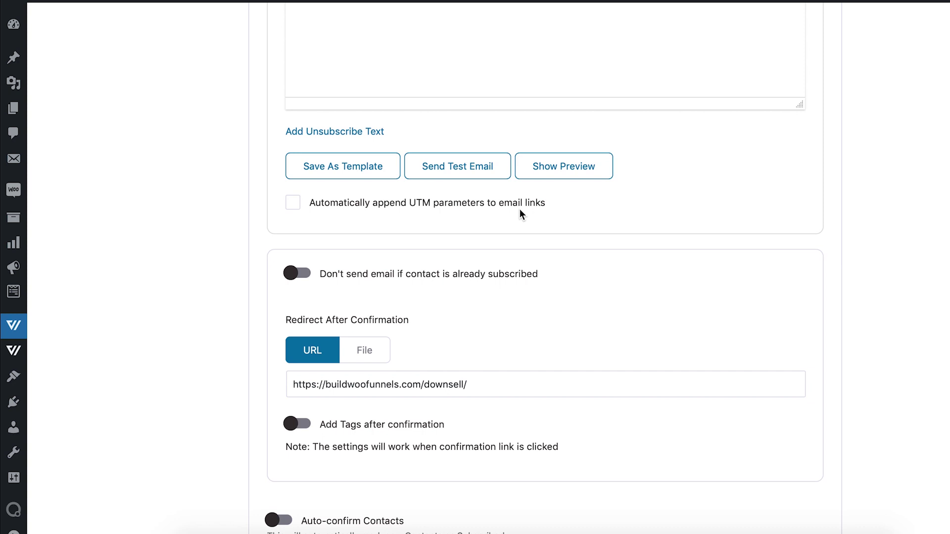
pyautogui.click(293, 203)
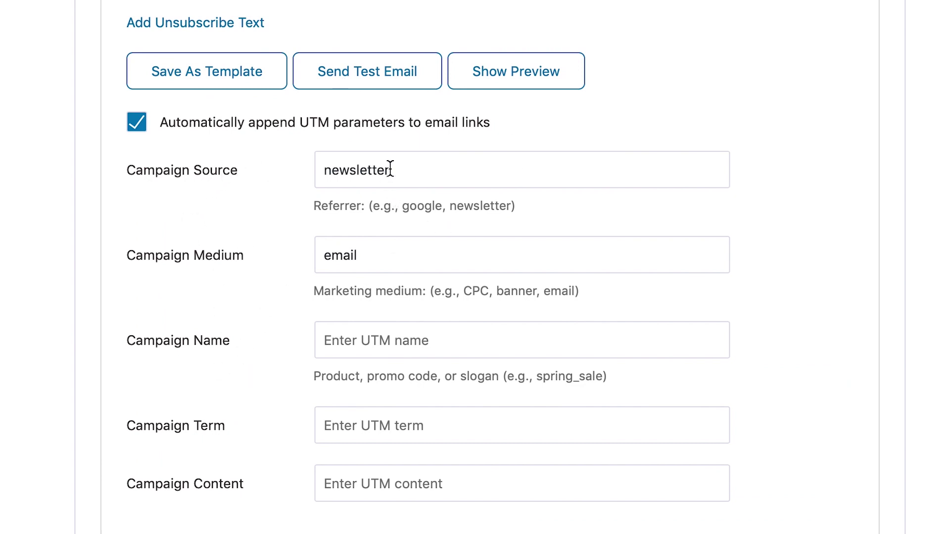
pyautogui.scroll(8, 431, 424)
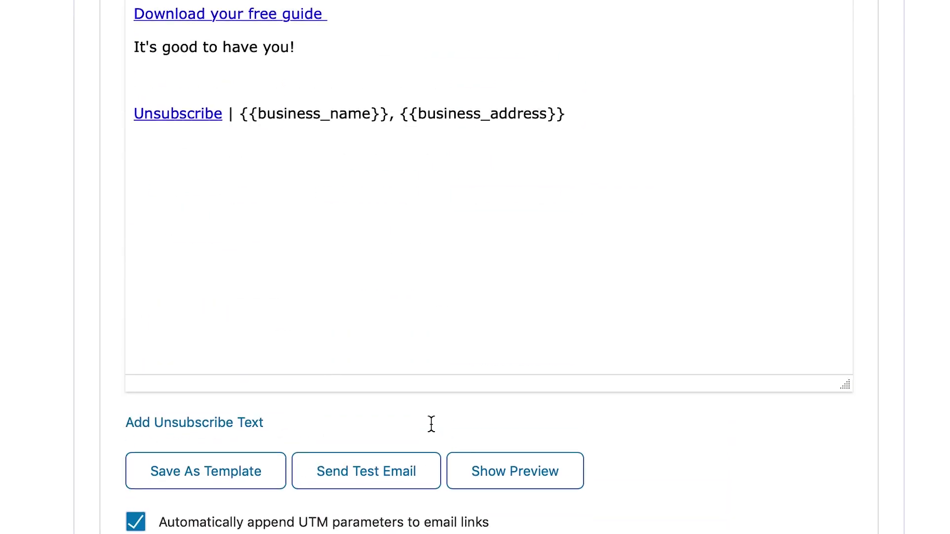
pyautogui.scroll(-1, 431, 428)
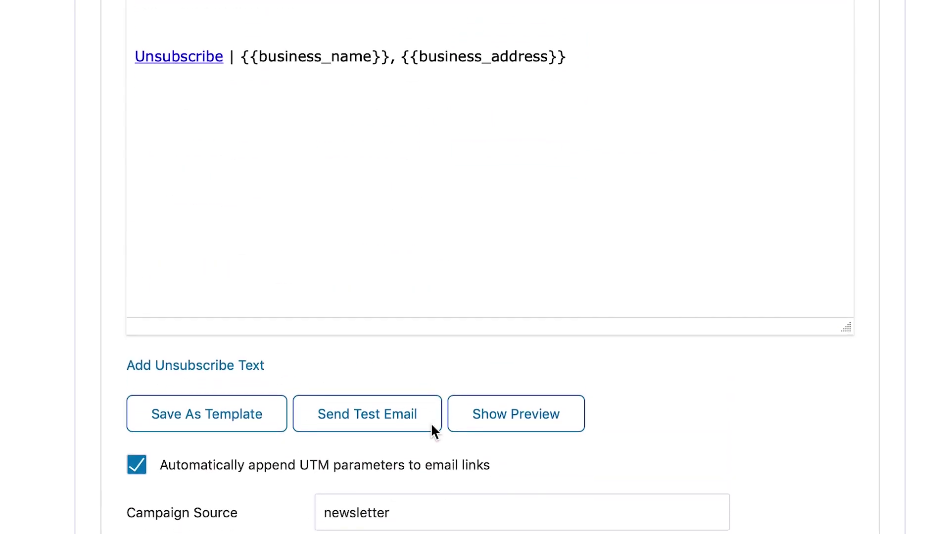
pyautogui.scroll(4, 431, 431)
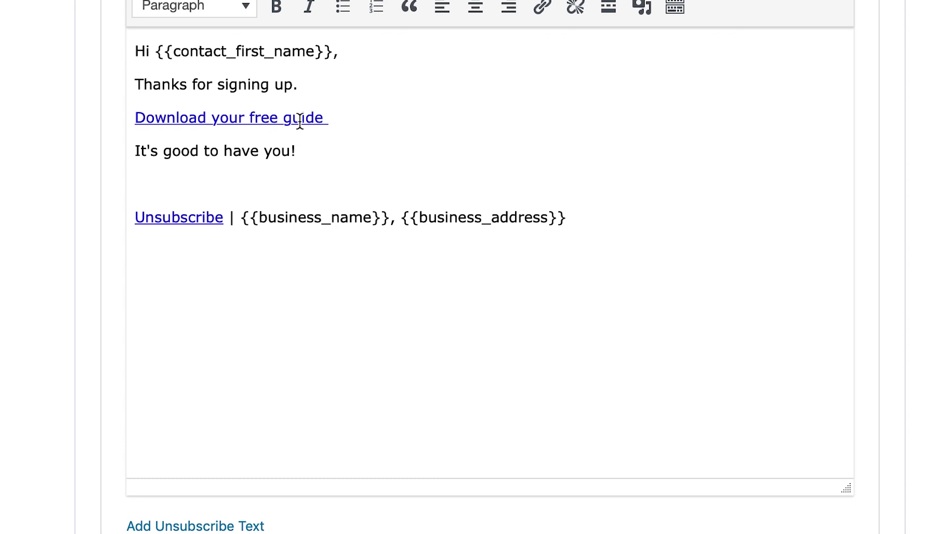
pyautogui.scroll(-2, 353, 348)
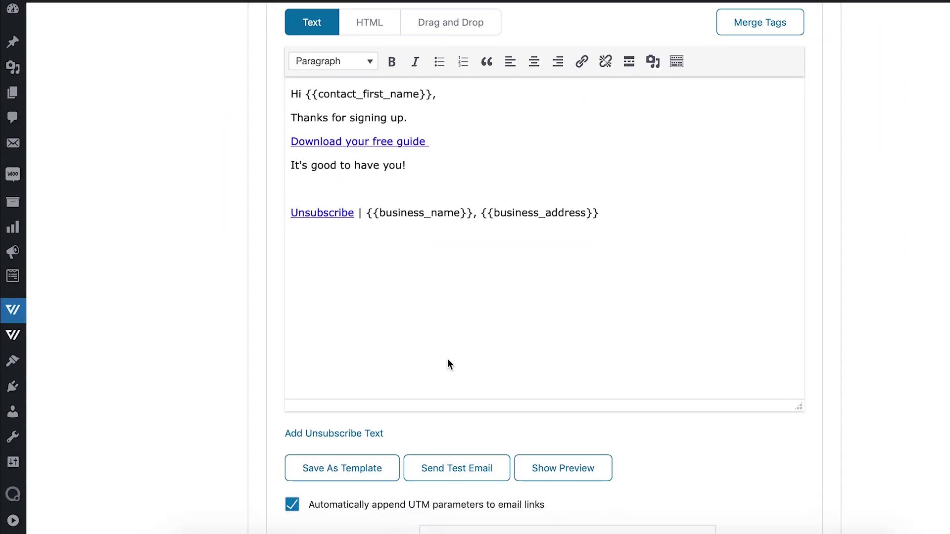
pyautogui.scroll(-3, 449, 363)
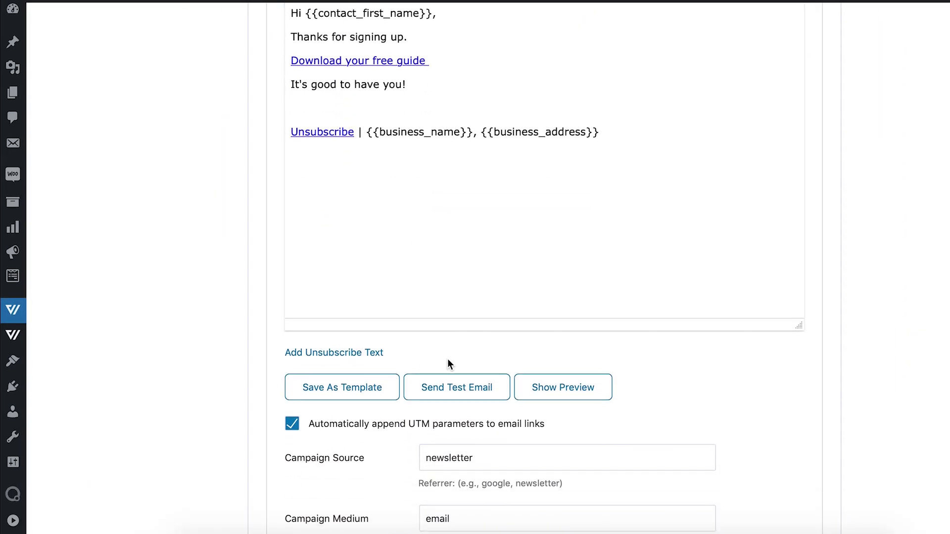
pyautogui.scroll(-5, 449, 361)
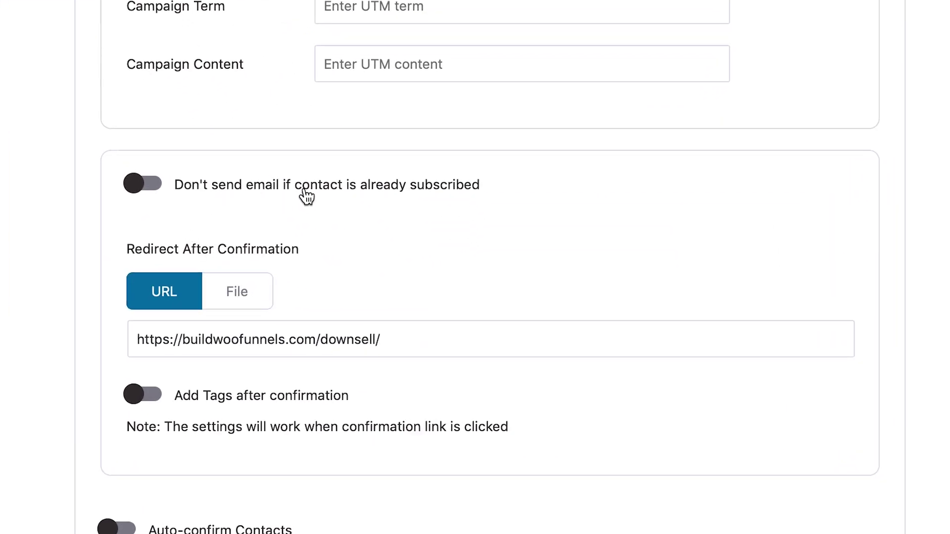
# Switch on 'Don't send email if contact is already subscribed'.
pyautogui.scroll(-1, 410, 195)
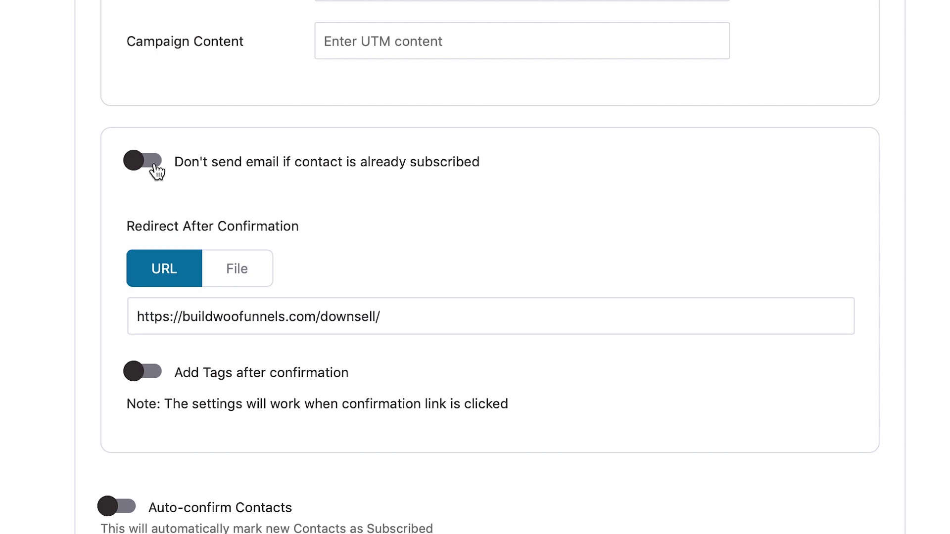
pyautogui.click(155, 166)
pyautogui.scroll(-5, 453, 227)
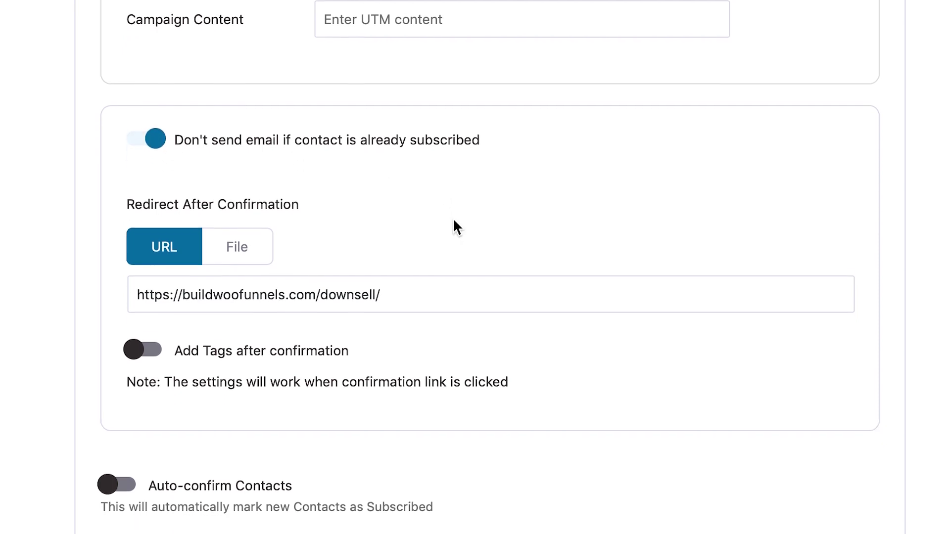
pyautogui.scroll(-2, 454, 221)
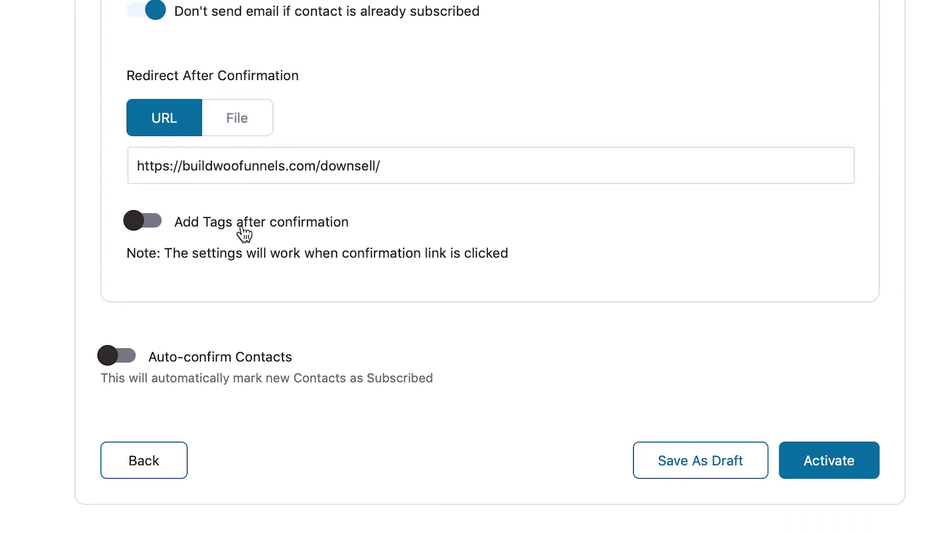
# Enable Add Tags after confirmation with only the 'confirmed users' tag, removing 'confirmedusers'.
pyautogui.click(157, 223)
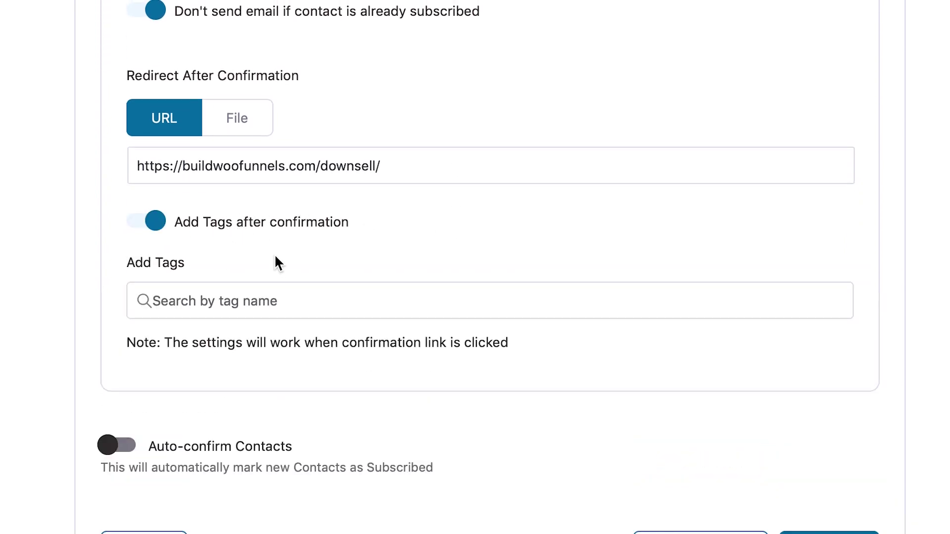
pyautogui.scroll(-4, 275, 260)
pyautogui.click(159, 219)
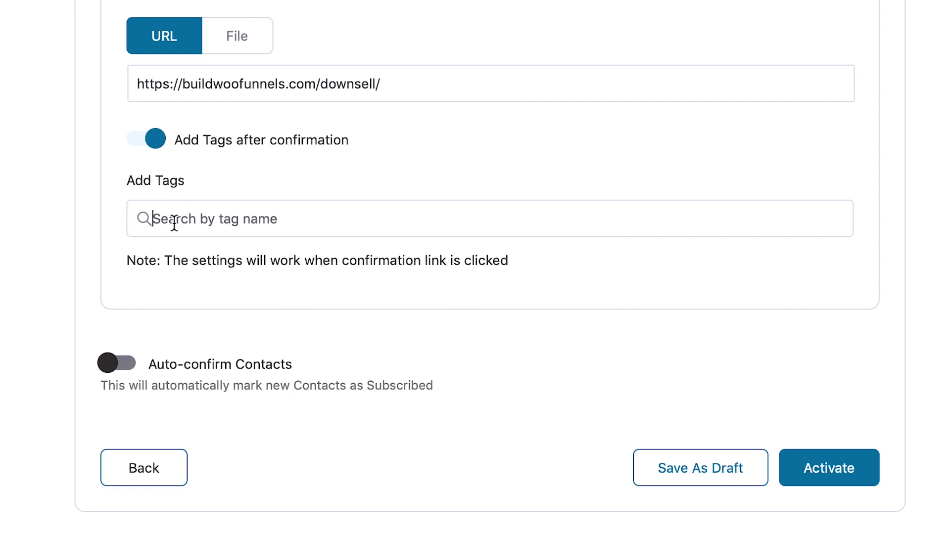
pyautogui.write('confirme')
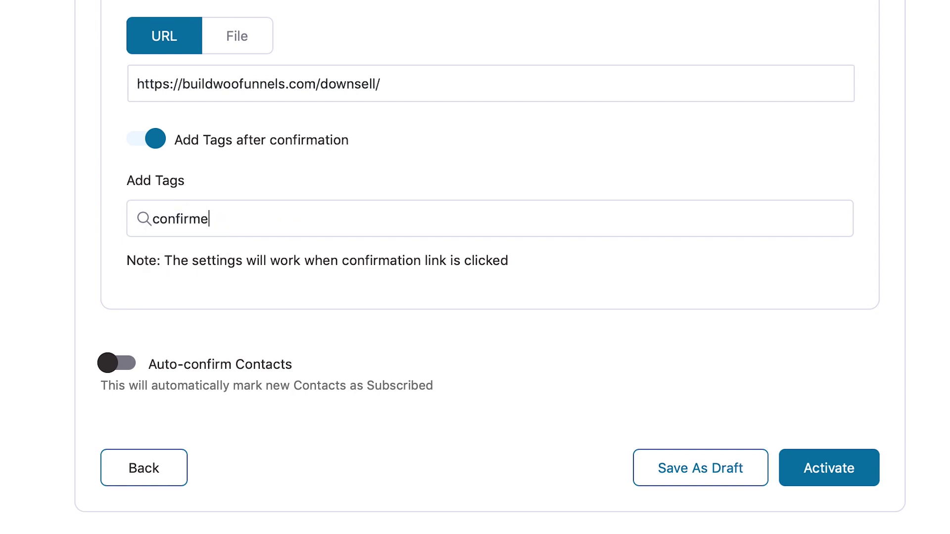
pyautogui.write('d users')
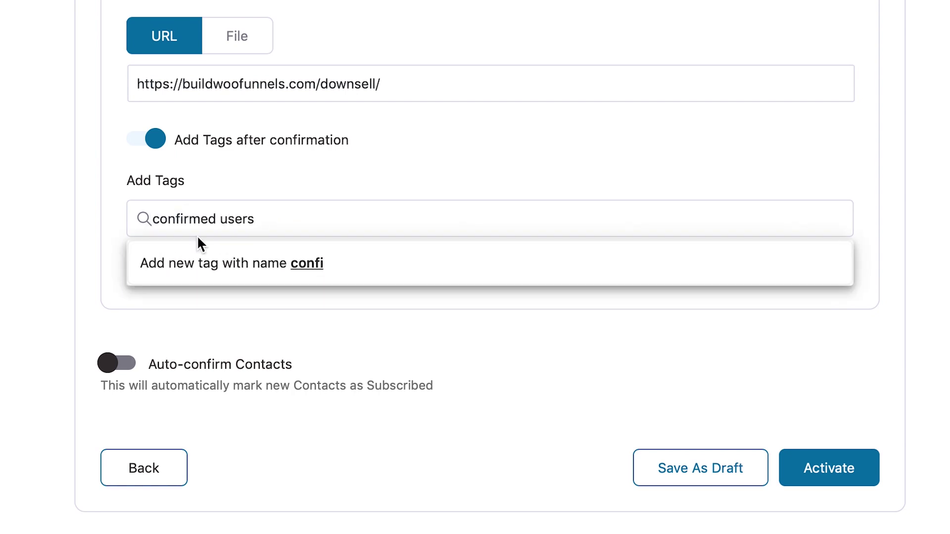
pyautogui.click(222, 218)
pyautogui.press('BackSpace')
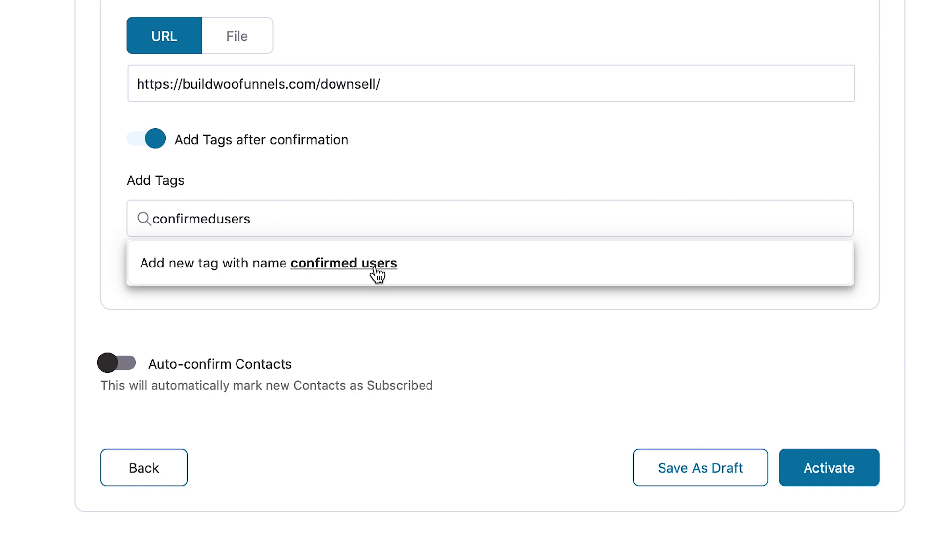
pyautogui.click(376, 270)
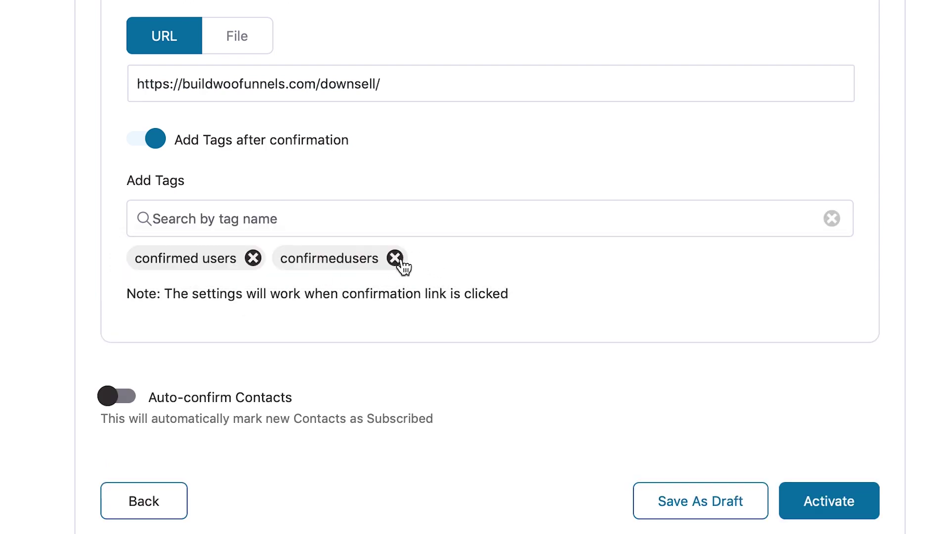
pyautogui.click(395, 260)
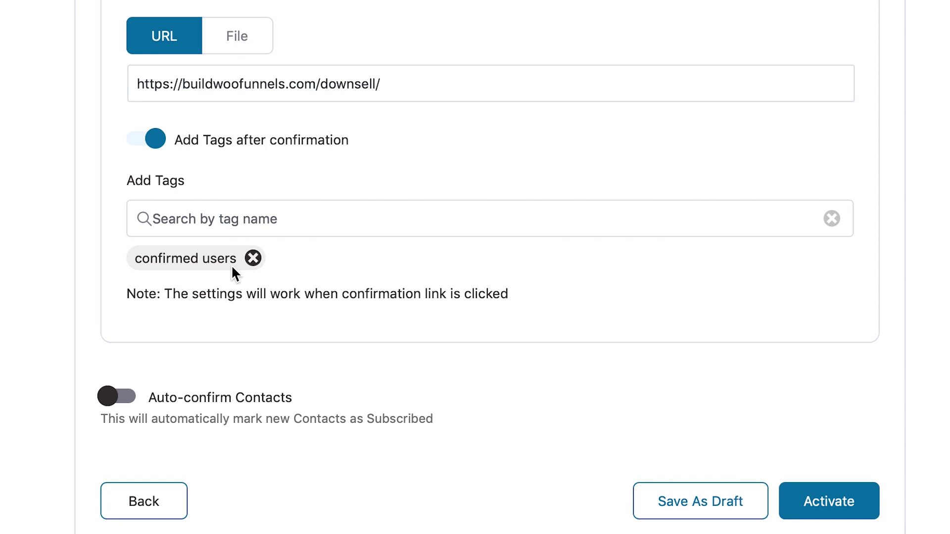
pyautogui.scroll(-2, 230, 265)
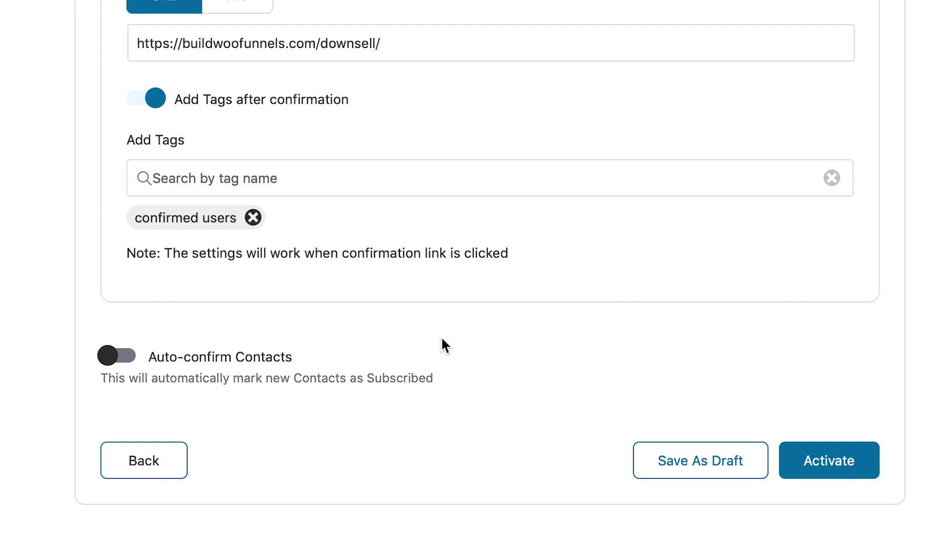
pyautogui.scroll(15, 441, 341)
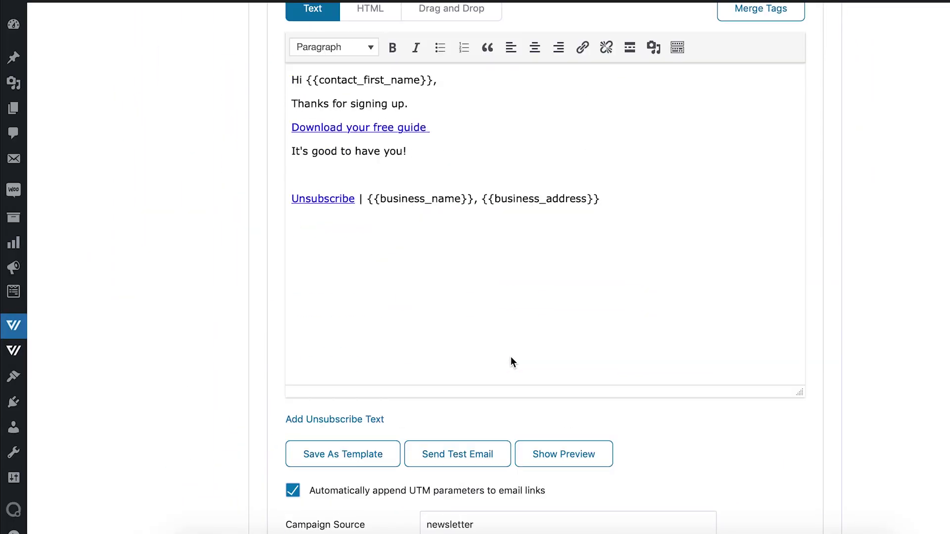
# Set the email subject to 'Your Freebie is here'.
pyautogui.scroll(10, 511, 357)
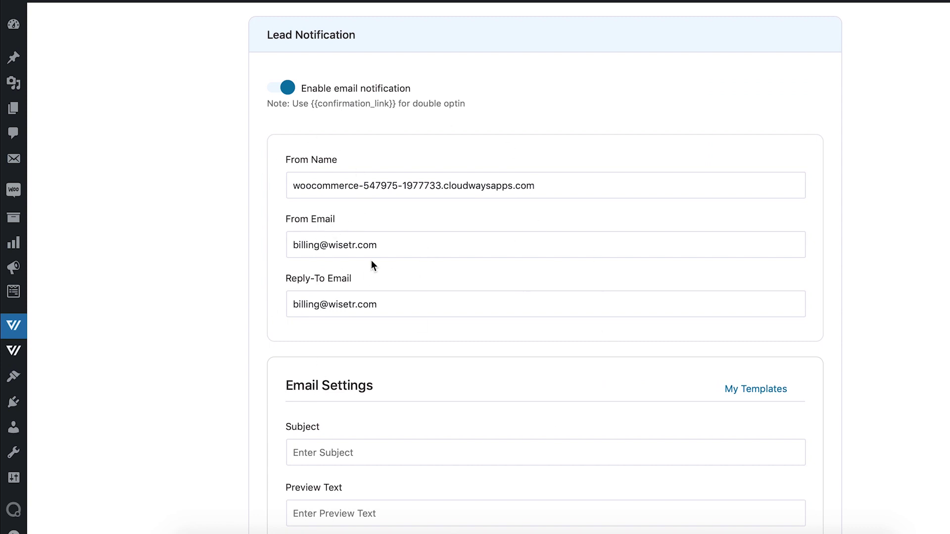
pyautogui.scroll(-5, 378, 333)
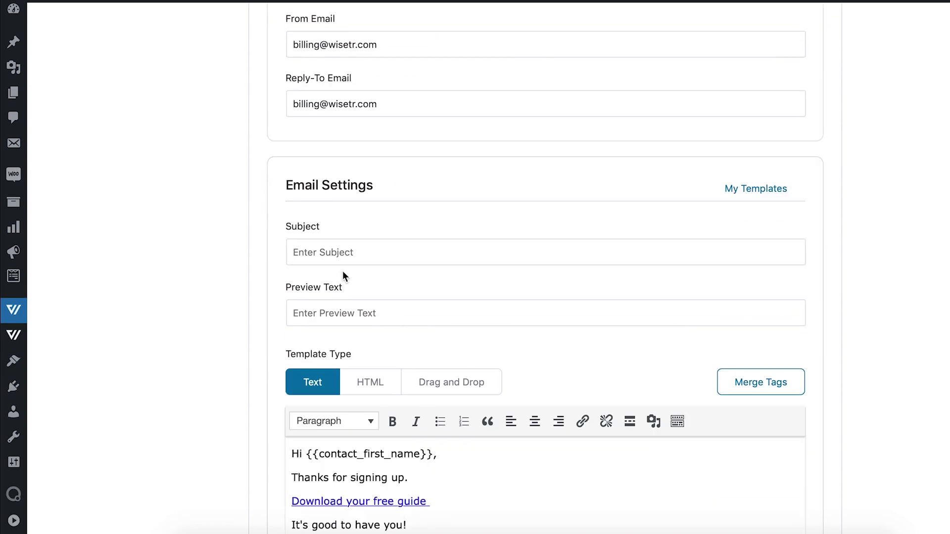
pyautogui.click(321, 251)
pyautogui.write('My')
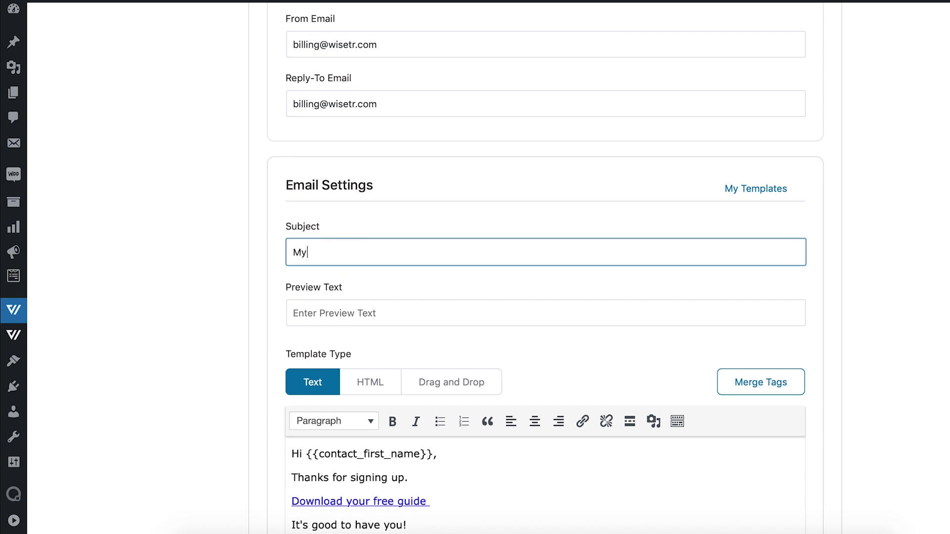
pyautogui.press('BackSpace')
pyautogui.press('BackSpace')
pyautogui.write('Your ')
pyautogui.write('Opt-')
pyautogui.write('in Offer')
pyautogui.doubleClick(330, 252)
pyautogui.moveTo(330, 253); pyautogui.dragTo(345, 254)
pyautogui.write('Freebie')
pyautogui.click(384, 252)
pyautogui.press('BackSpace')
pyautogui.press('BackSpace')
pyautogui.press('BackSpace')
pyautogui.press('BackSpace')
pyautogui.press('BackSpace')
pyautogui.write('is here')
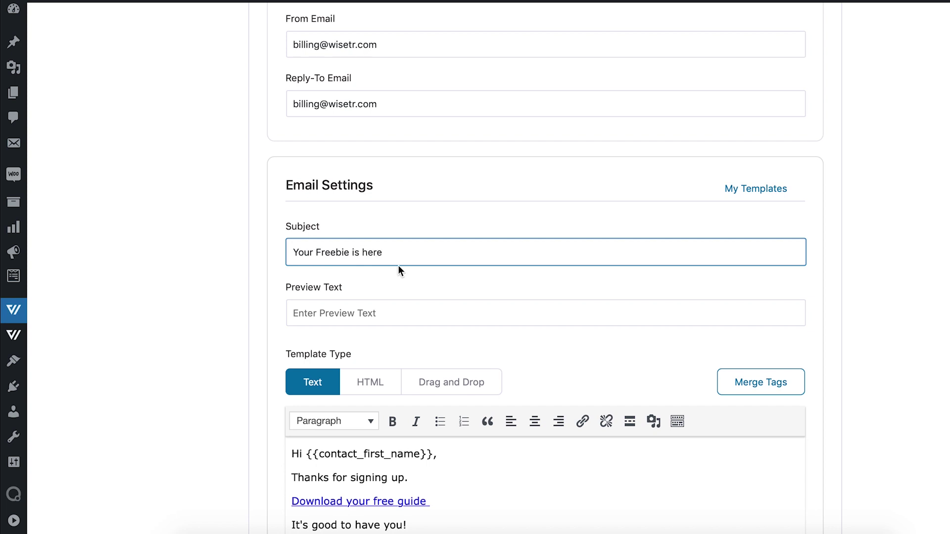
# Enter the preview text 'take a look inside....'.
pyautogui.click(369, 317)
pyautogui.write('take a l')
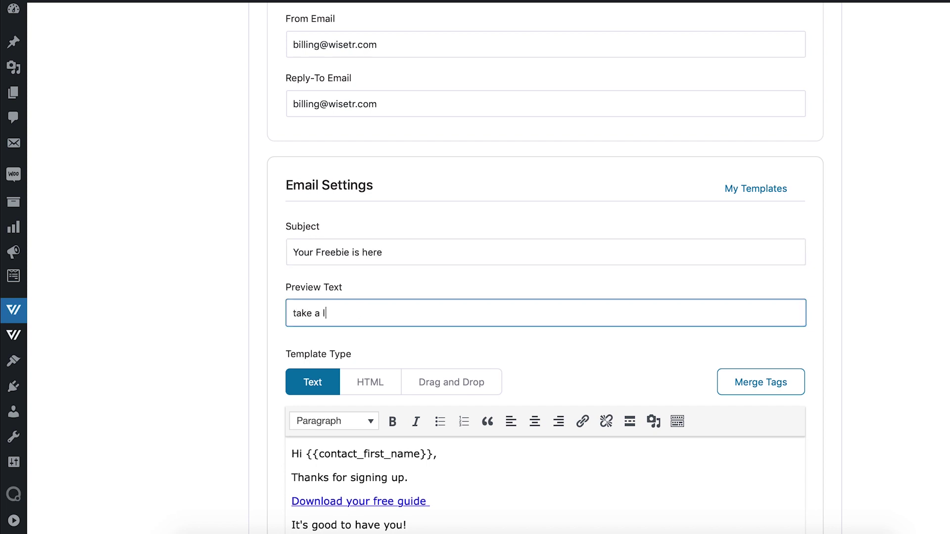
pyautogui.write('ook inside....')
pyautogui.click(918, 255)
pyautogui.scroll(-10, 890, 277)
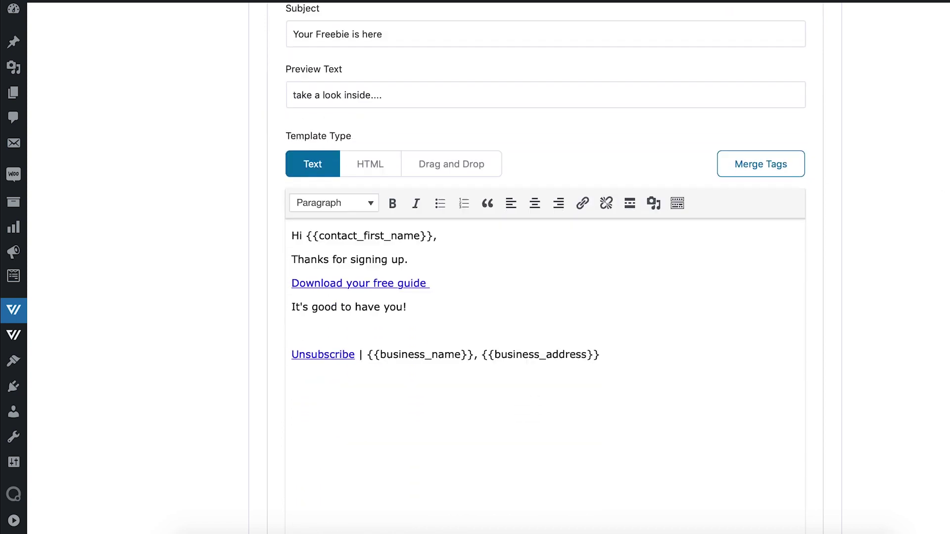
pyautogui.scroll(-12, 862, 295)
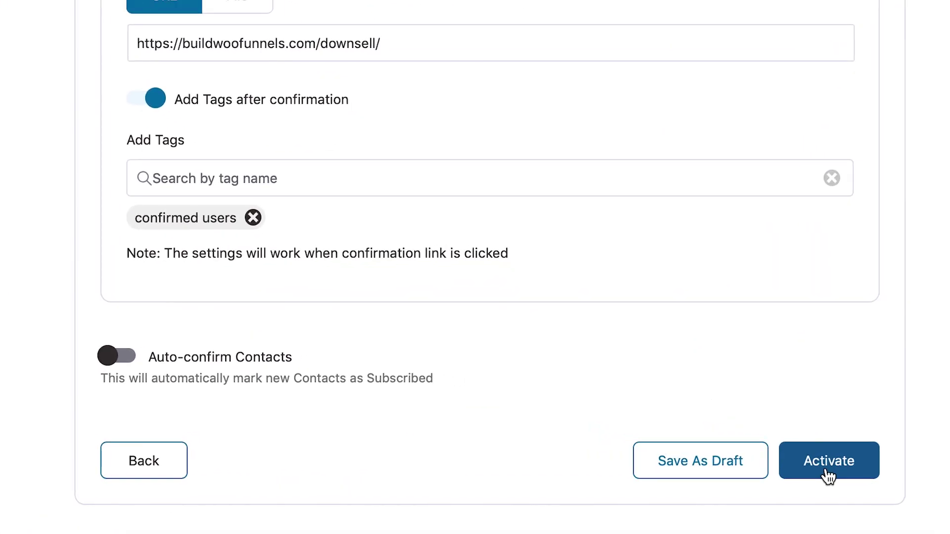
# Activate the Assessment form and confirm the 'Form Updated' overview.
pyautogui.click(828, 475)
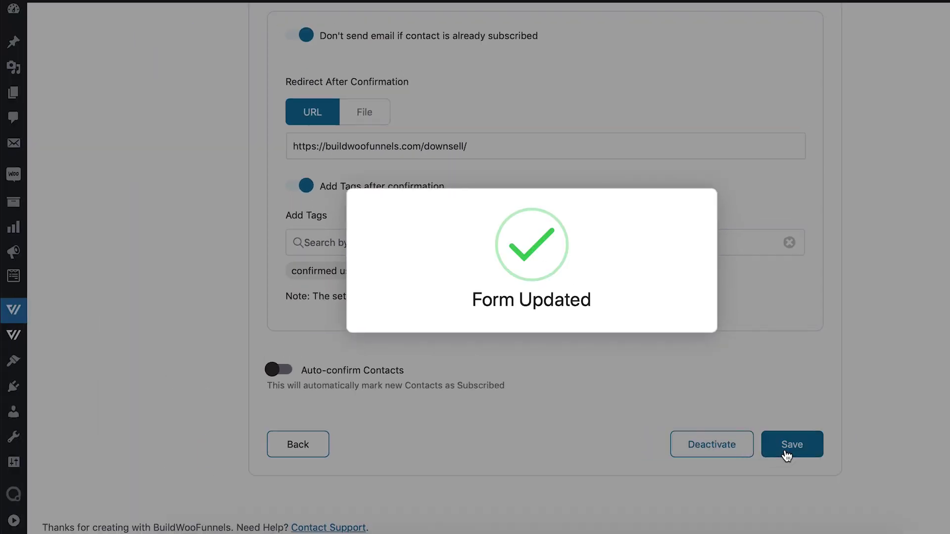
pyautogui.scroll(-1, 826, 391)
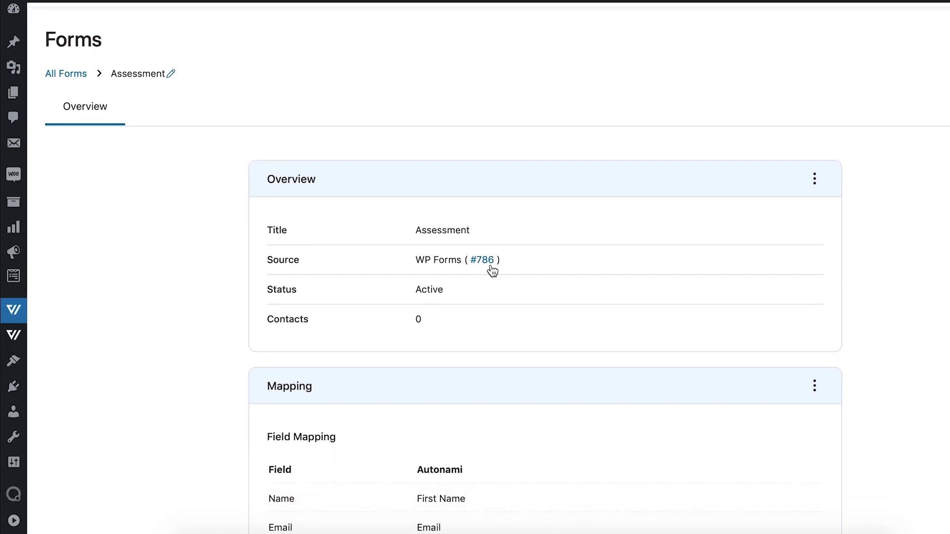
pyautogui.scroll(-1, 437, 258)
pyautogui.scroll(-1, 491, 256)
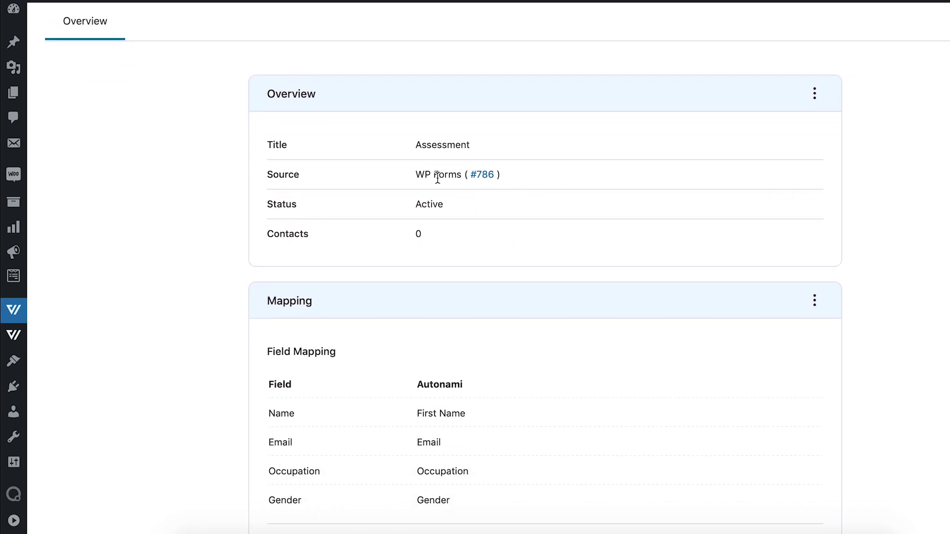
pyautogui.scroll(-1, 453, 225)
pyautogui.scroll(-1, 455, 228)
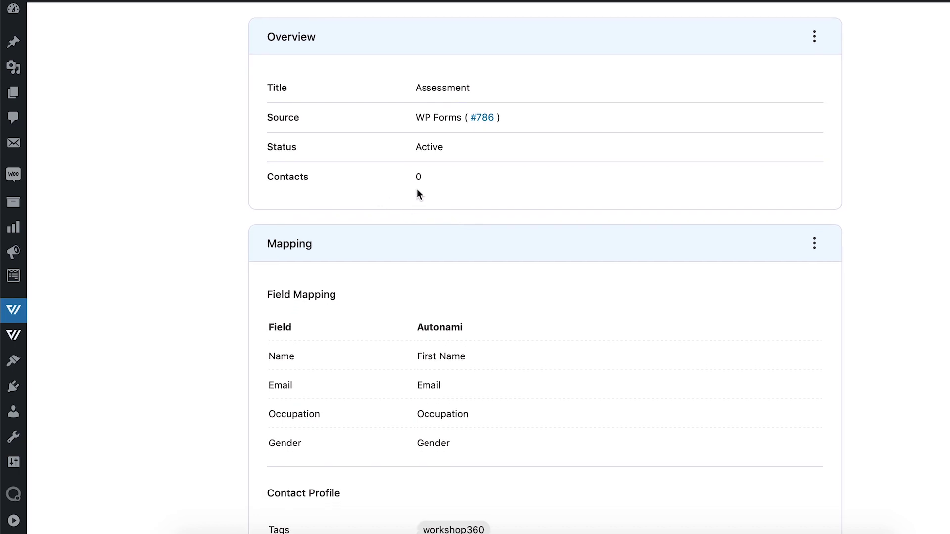
pyautogui.scroll(-2, 445, 230)
pyautogui.scroll(-4, 446, 231)
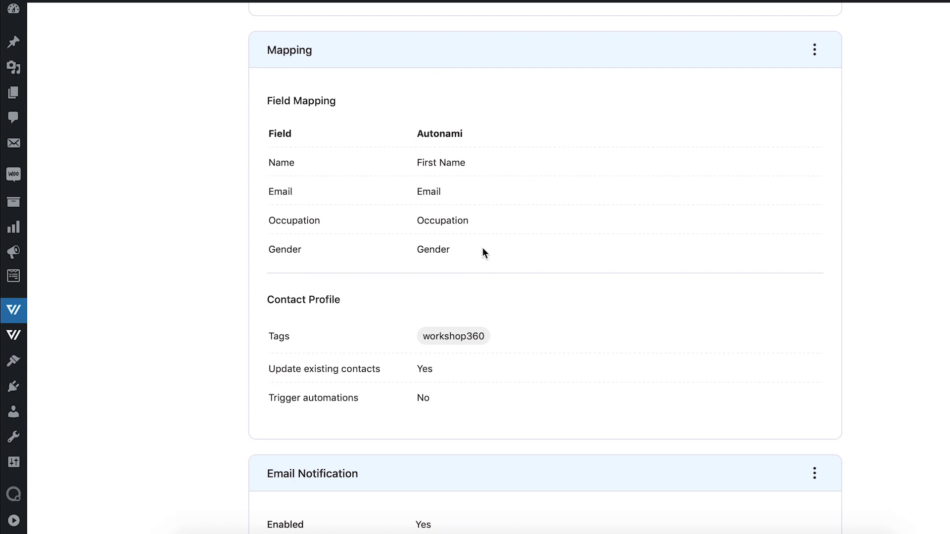
pyautogui.scroll(-4, 485, 246)
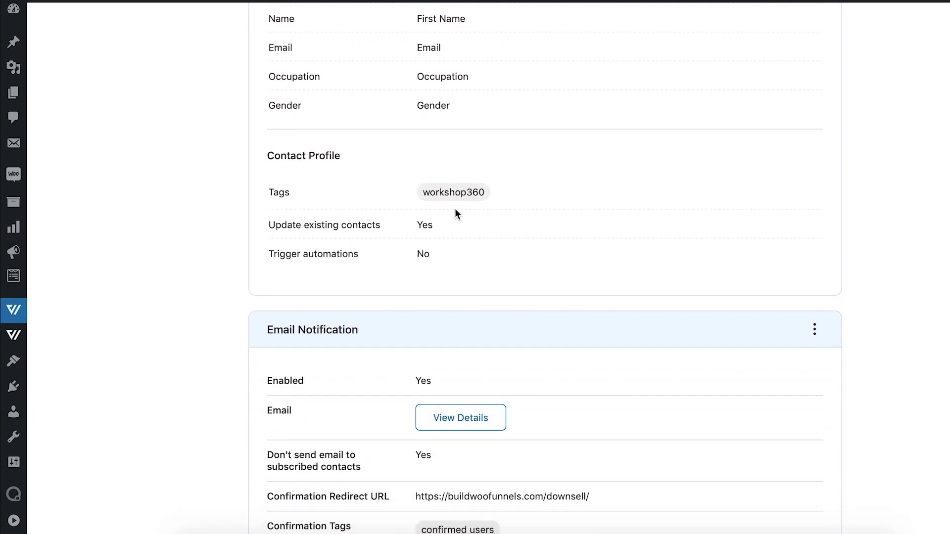
pyautogui.scroll(-1, 455, 212)
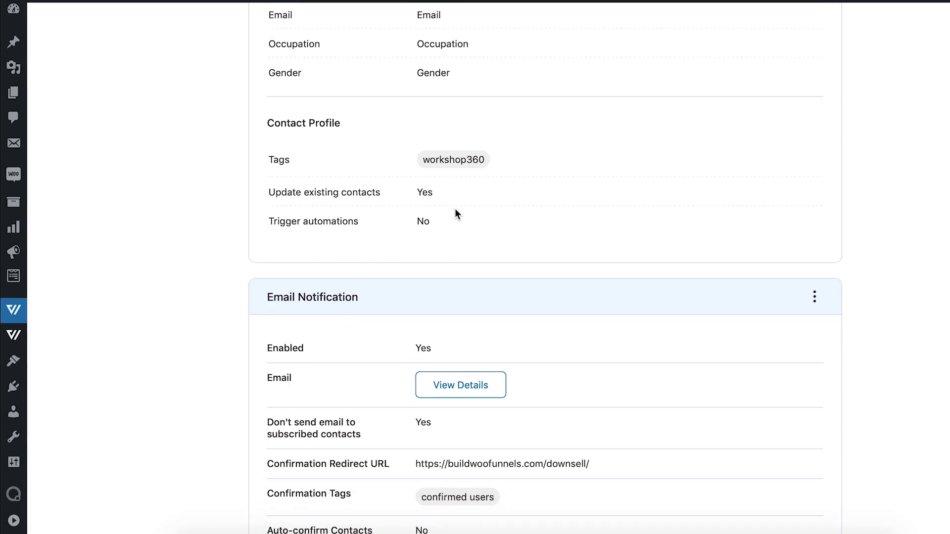
pyautogui.scroll(-1, 455, 213)
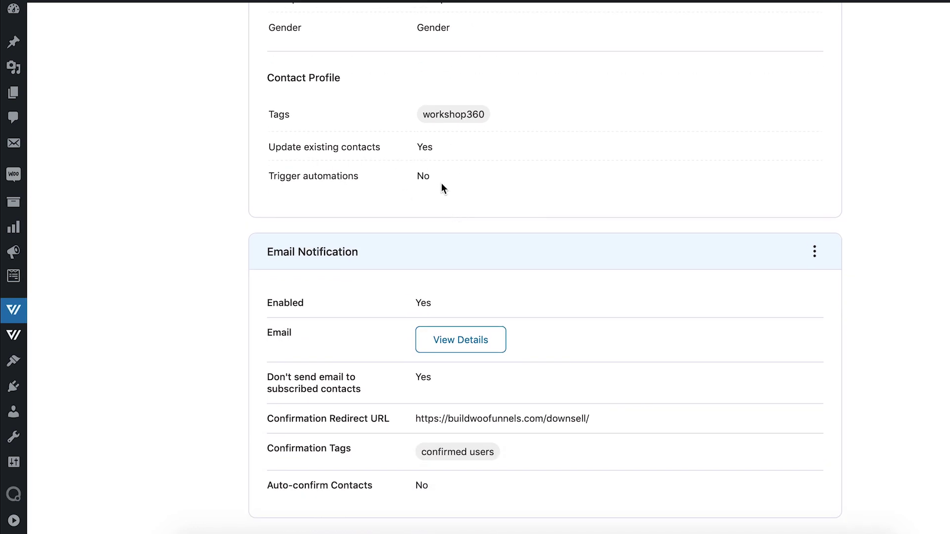
pyautogui.scroll(-1, 439, 239)
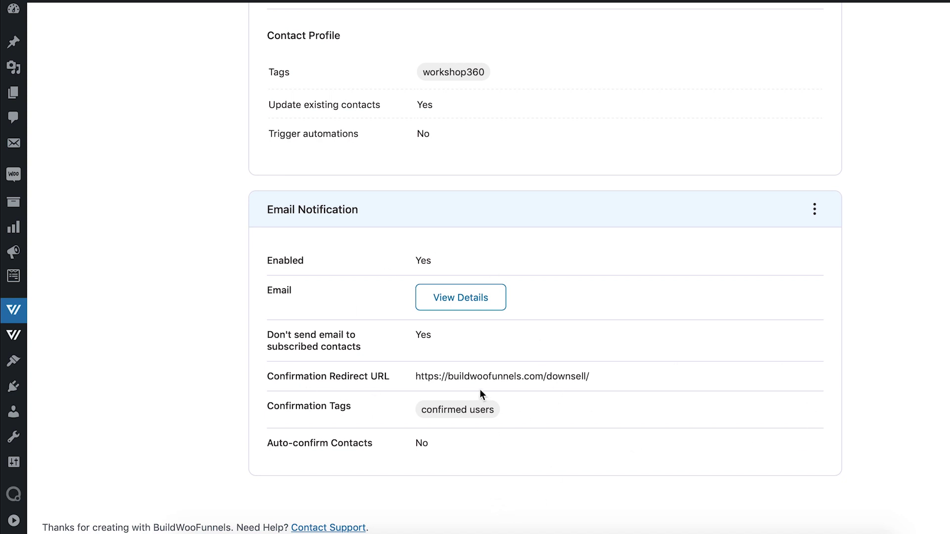
pyautogui.scroll(1, 761, 337)
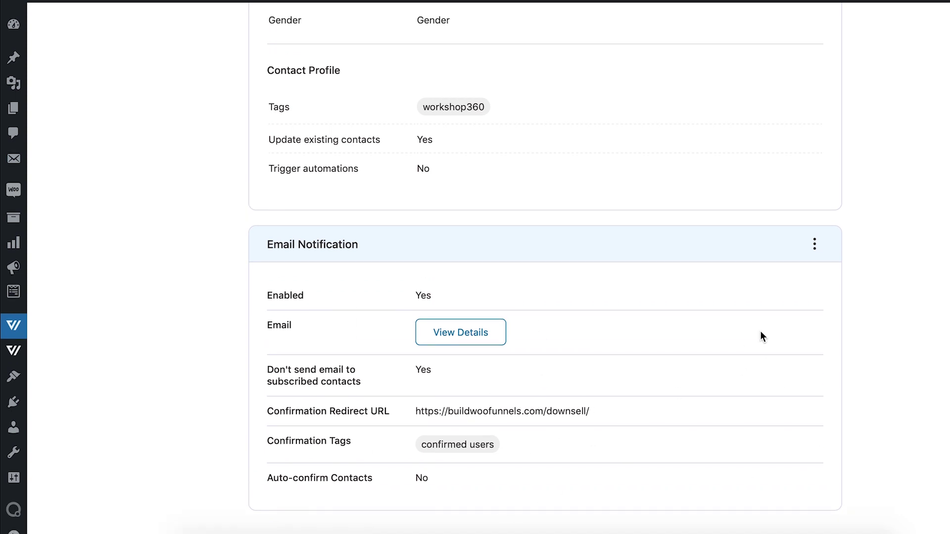
pyautogui.scroll(-1, 761, 337)
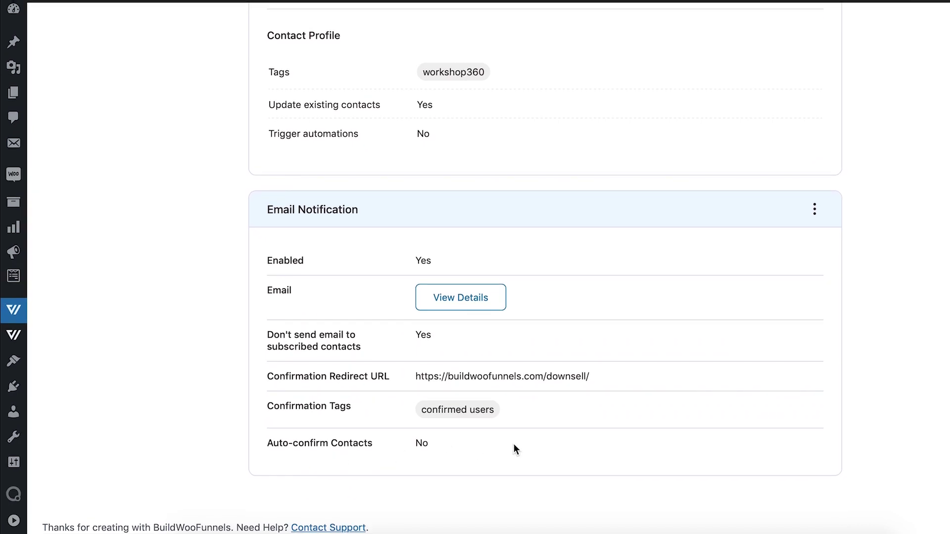
pyautogui.scroll(12, 513, 444)
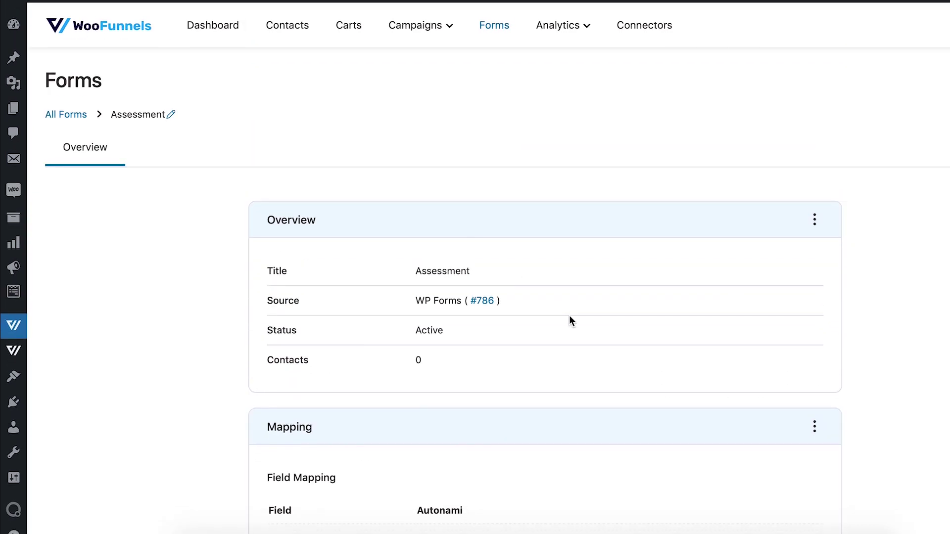
pyautogui.scroll(-1, 572, 321)
pyautogui.scroll(1, 572, 320)
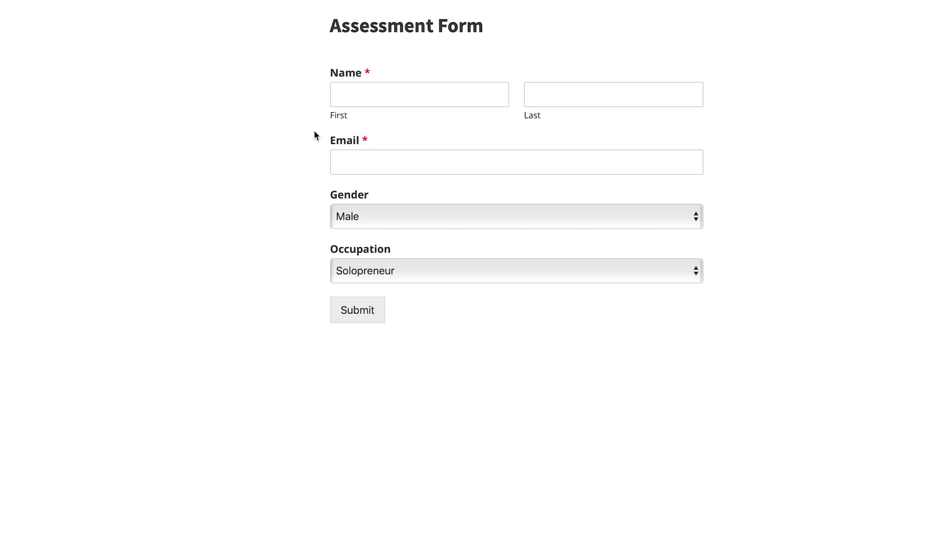
# Fill in the test submitter's first name, last name and e-mail address.
pyautogui.click(378, 96)
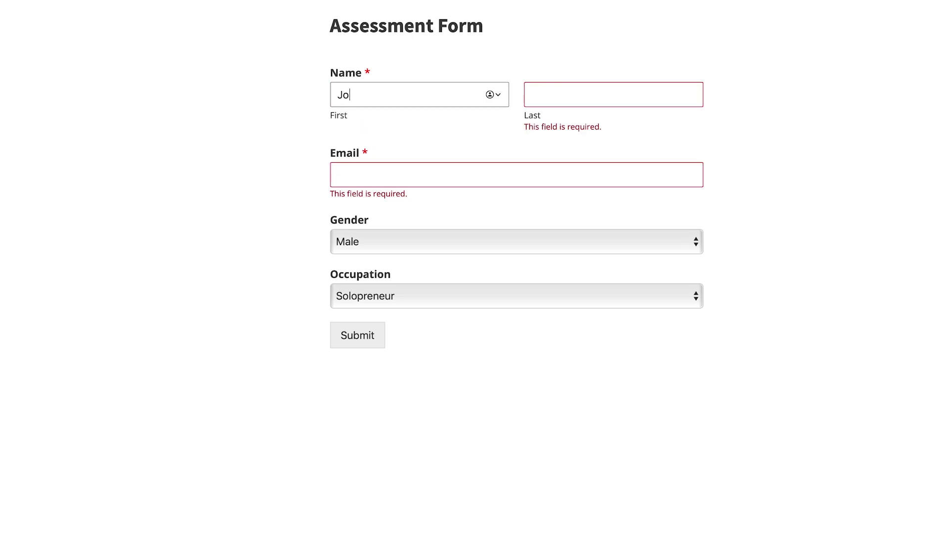
pyautogui.press('Tab')
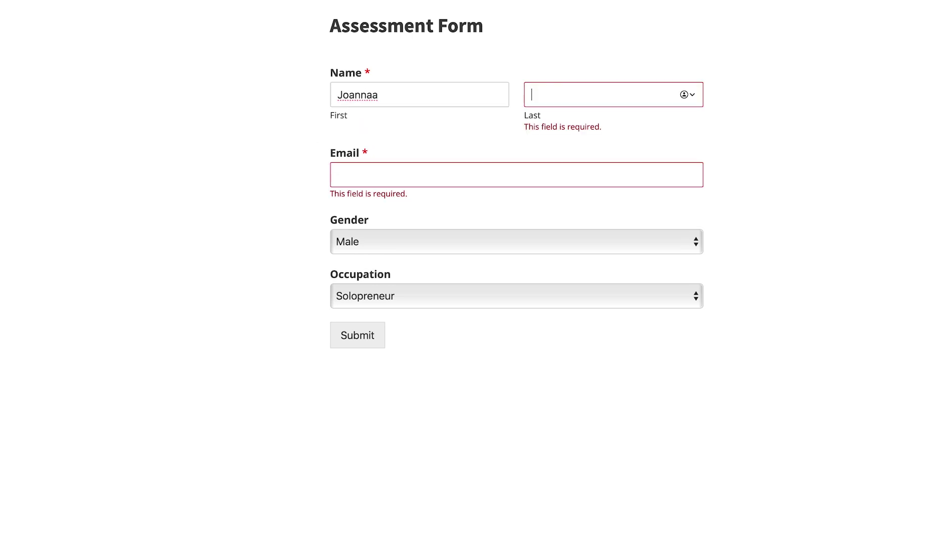
pyautogui.click(394, 102)
pyautogui.press('BackSpace')
pyautogui.press('Tab')
pyautogui.click(352, 159)
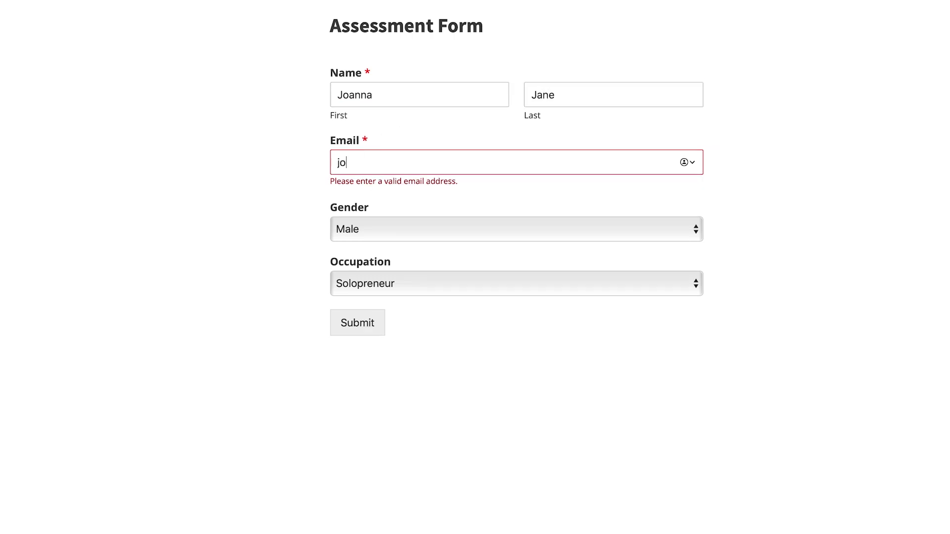
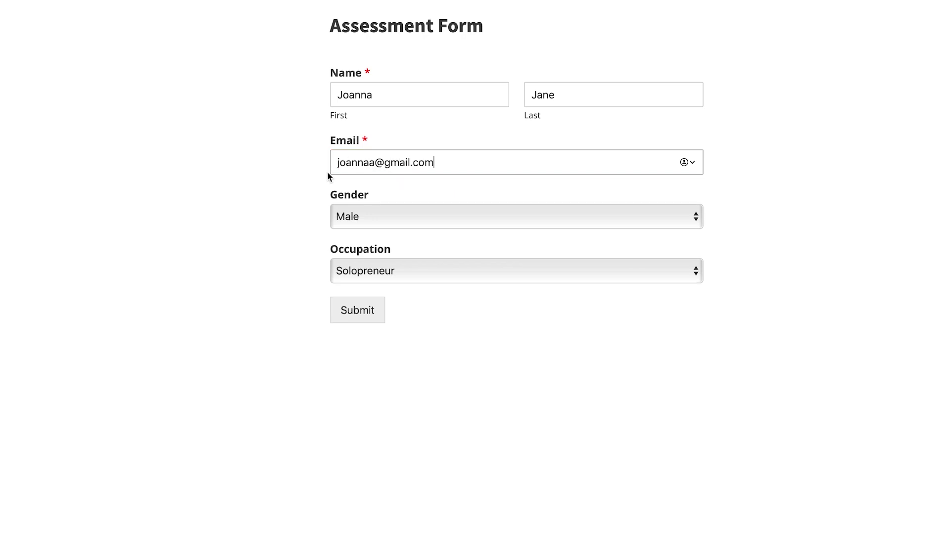
pyautogui.click(370, 163)
pyautogui.press('BackSpace')
pyautogui.write('.j')
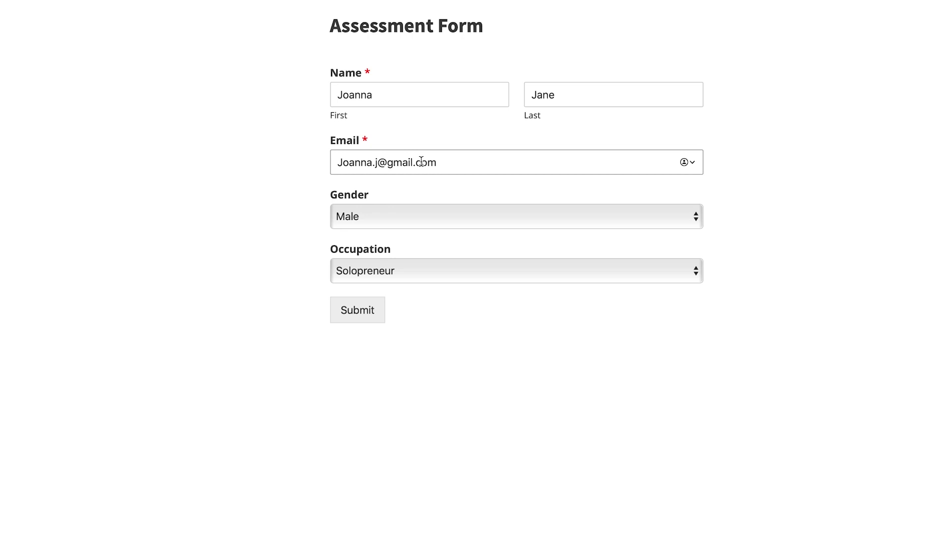
# Choose Female gender and Agency Owner occupation, then submit the Assessment Form.
pyautogui.click(433, 213)
pyautogui.click(376, 232)
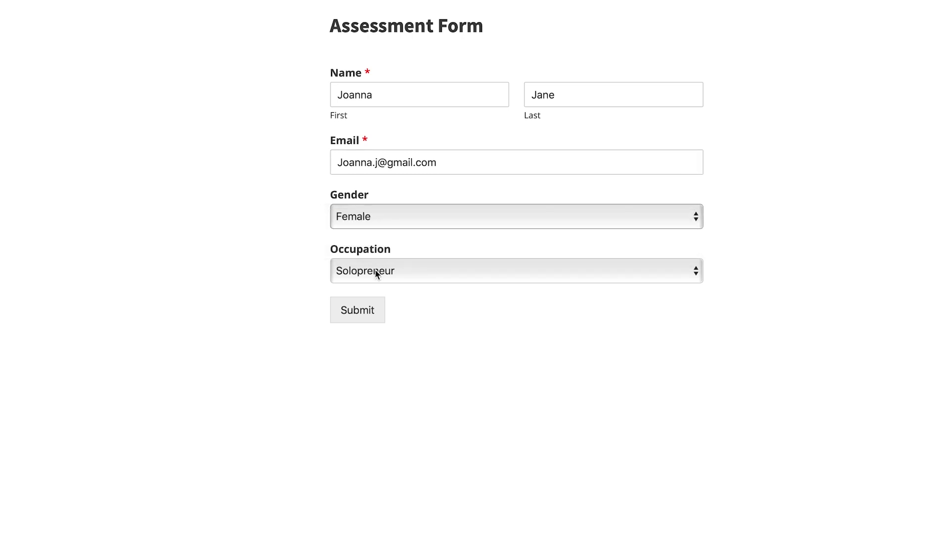
pyautogui.click(378, 271)
pyautogui.click(374, 287)
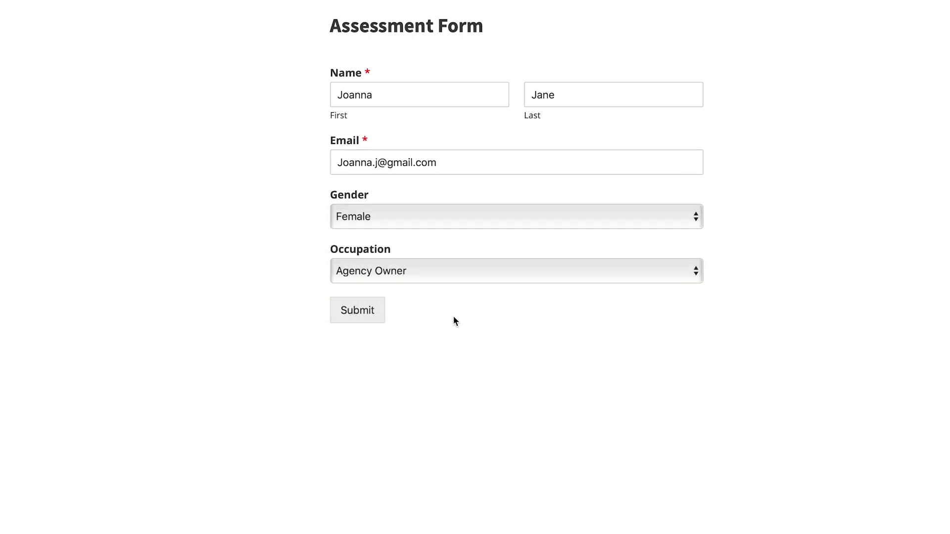
pyautogui.click(351, 317)
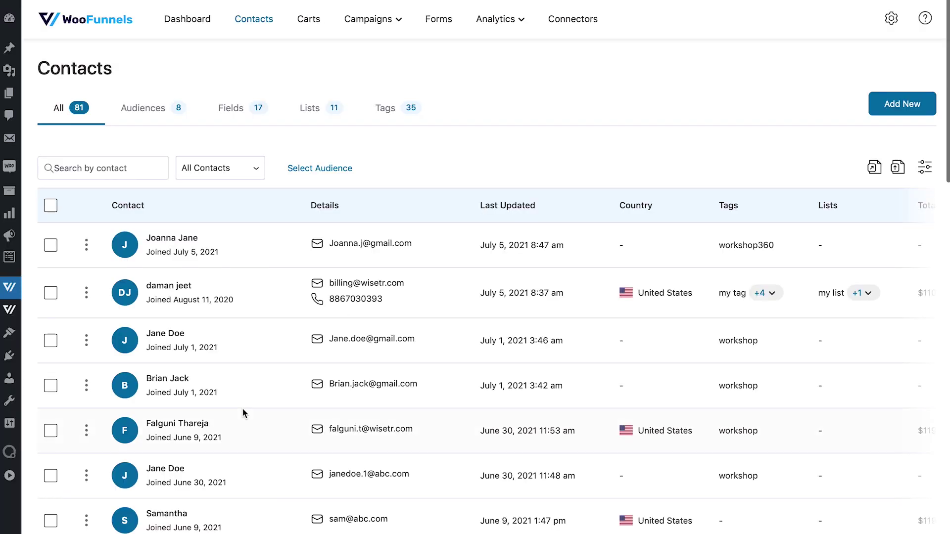
# Open the new contact's profile and review its Gender, Occupation and workshop360 tag.
pyautogui.click(176, 245)
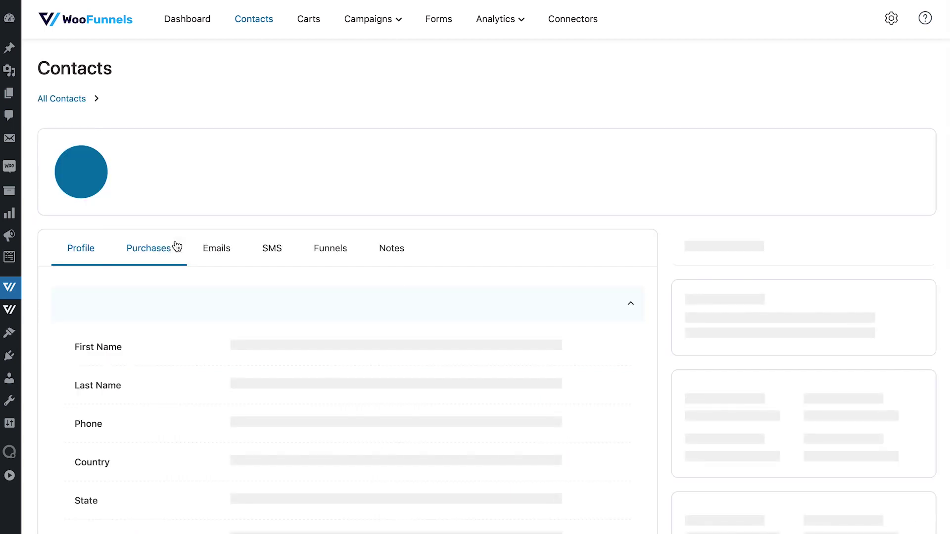
pyautogui.scroll(-1, 473, 289)
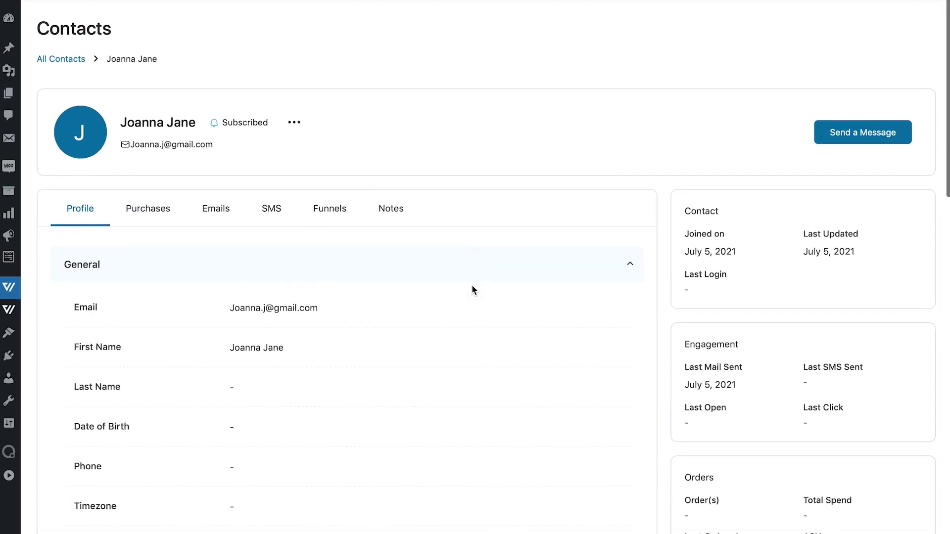
pyautogui.scroll(-2, 473, 290)
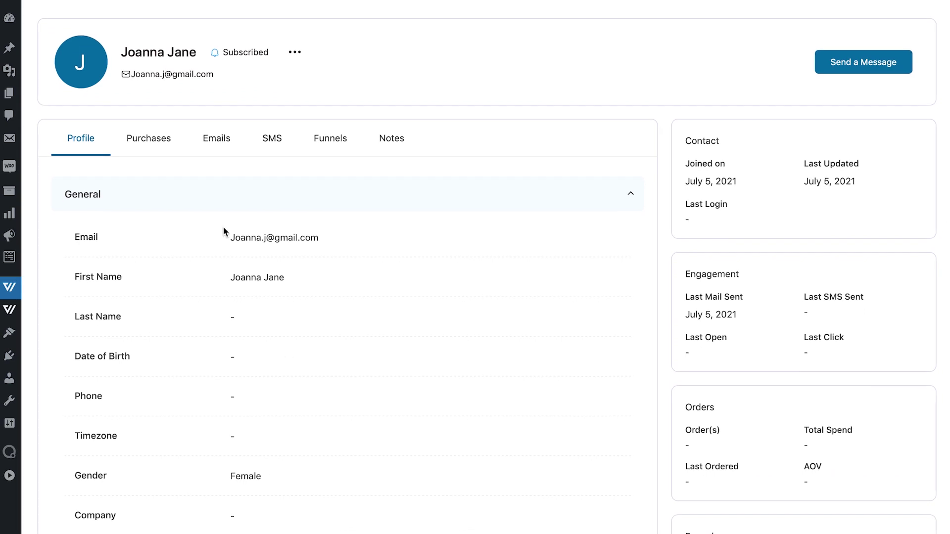
pyautogui.scroll(-4, 339, 269)
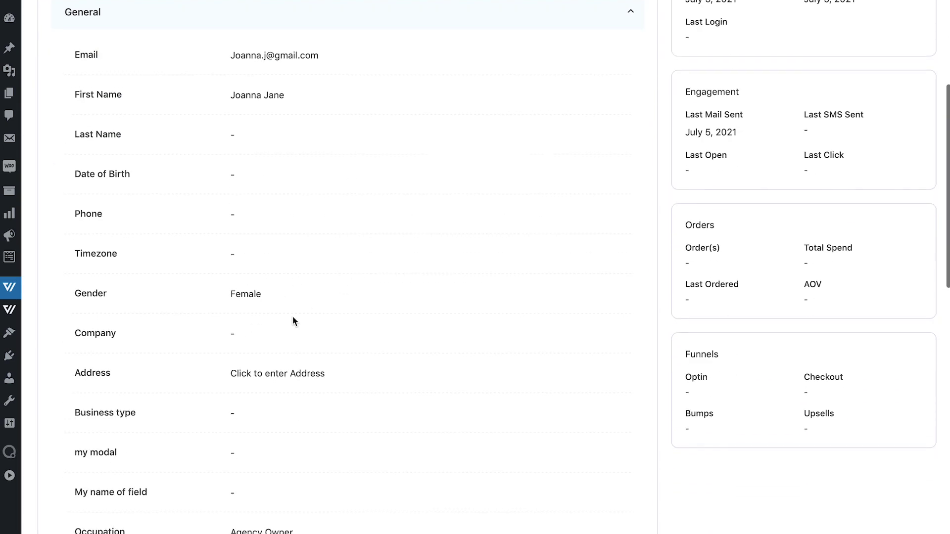
pyautogui.scroll(-6, 326, 302)
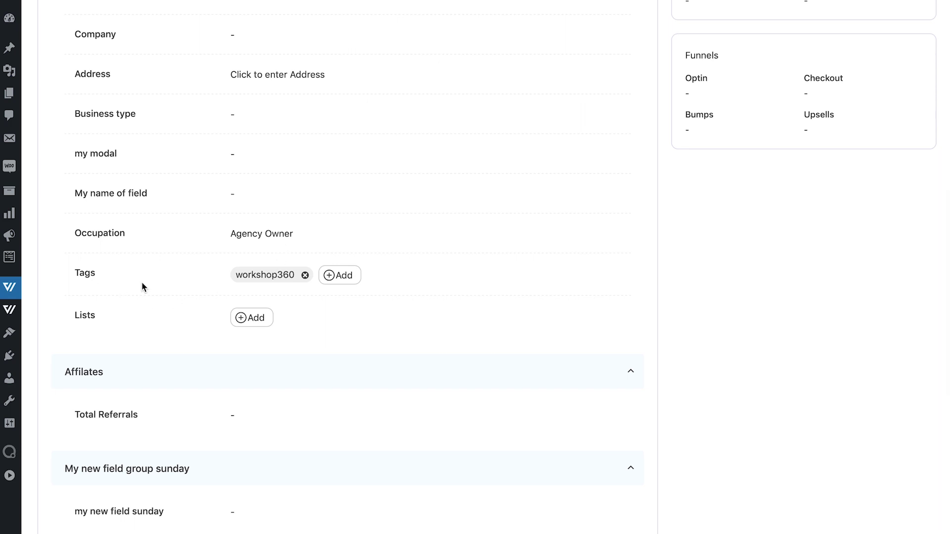
pyautogui.scroll(-1, 416, 334)
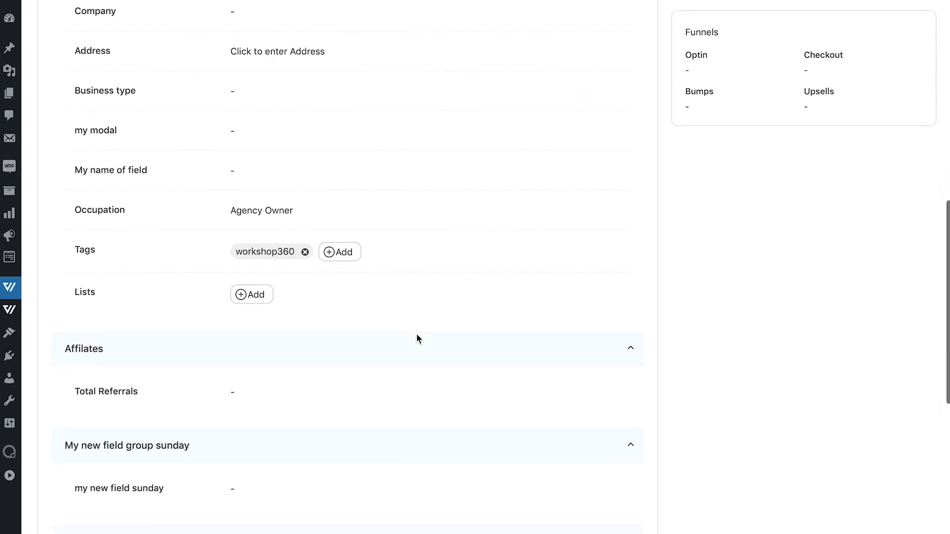
pyautogui.scroll(2, 417, 337)
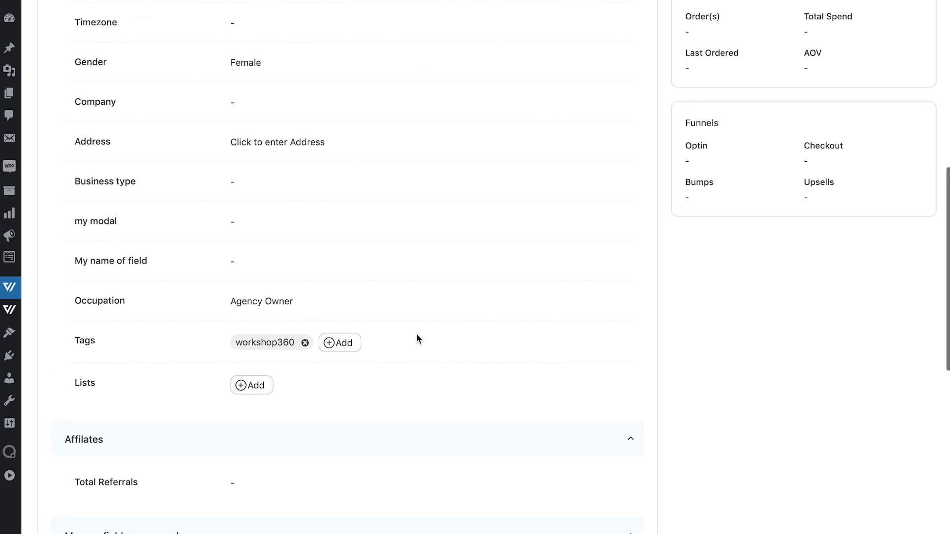
pyautogui.scroll(8, 438, 325)
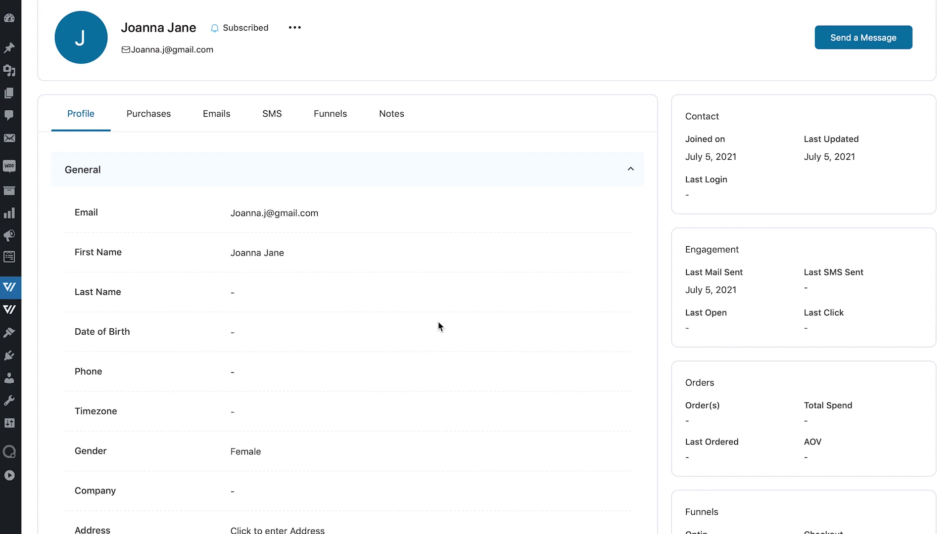
pyautogui.scroll(-1, 438, 322)
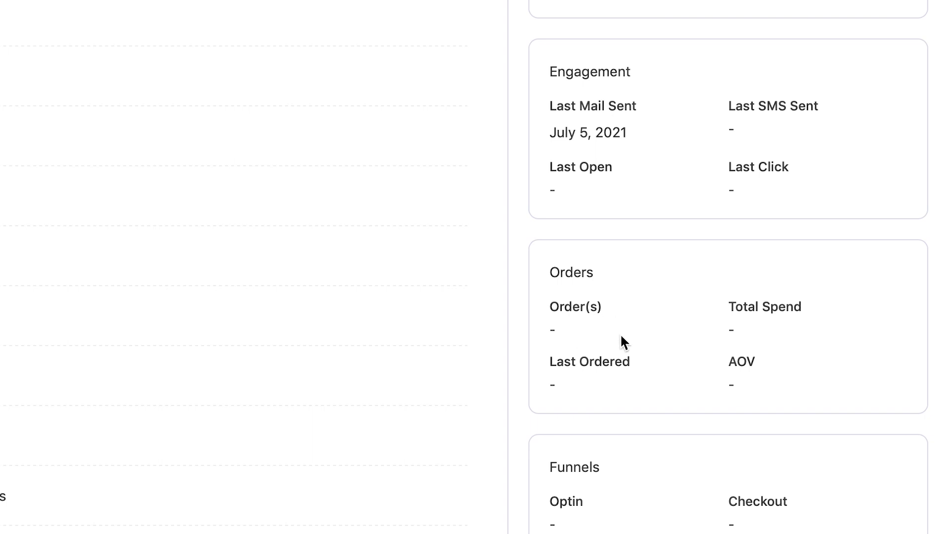
pyautogui.scroll(2, 750, 319)
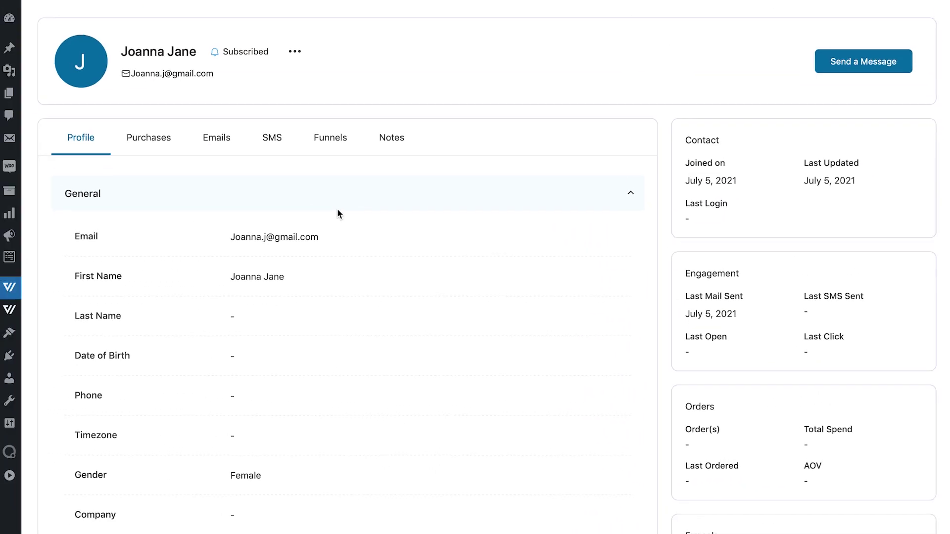
pyautogui.click(9, 477)
pyautogui.scroll(-1, 225, 329)
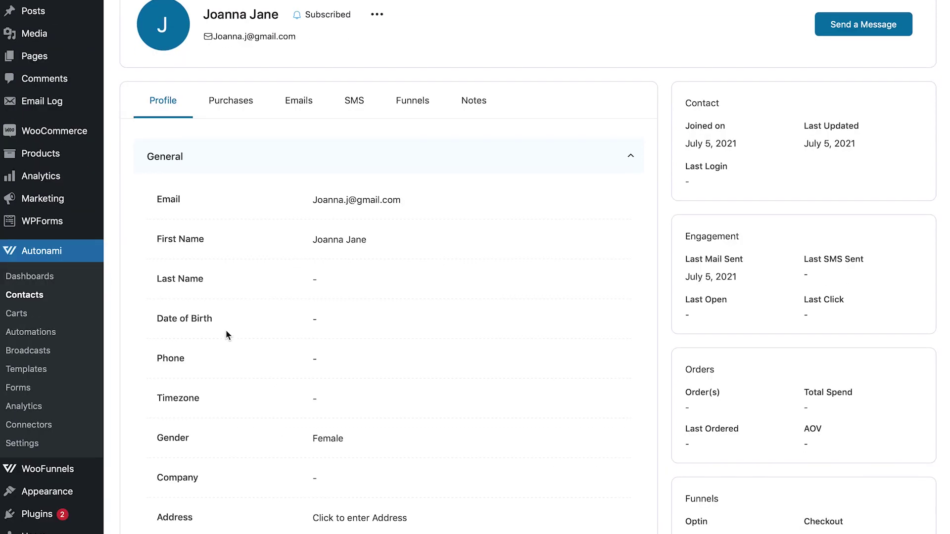
# Open the Assessment form from the Autonami Forms list and collapse the admin sidebar.
pyautogui.click(8, 391)
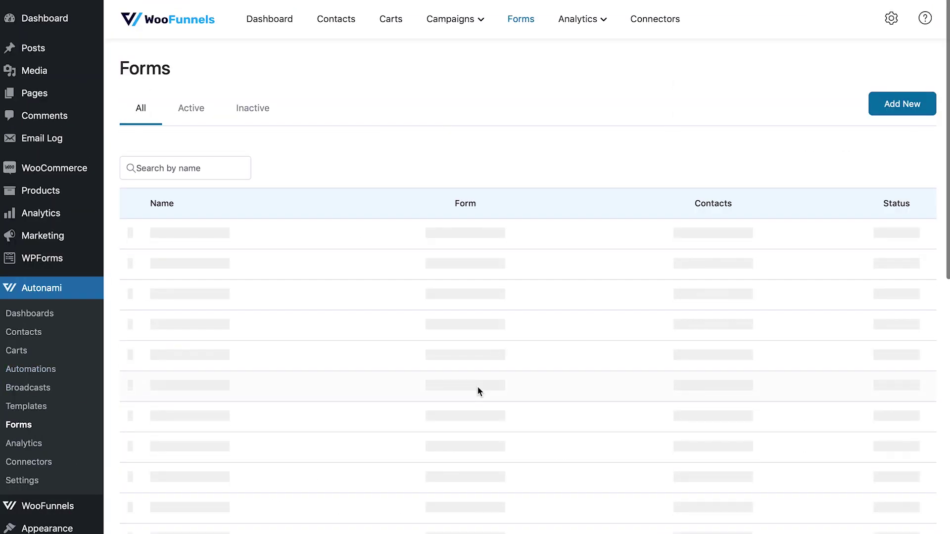
pyautogui.click(185, 243)
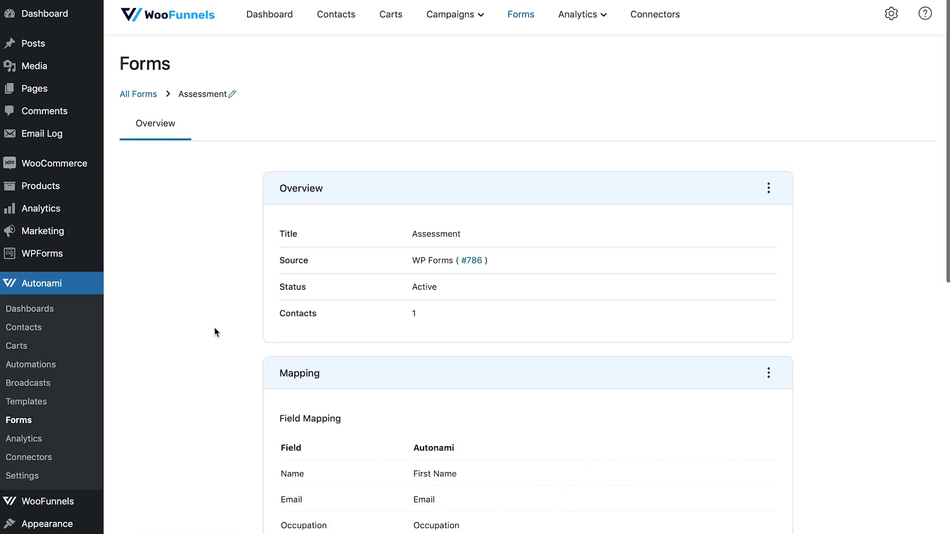
pyautogui.scroll(-7, 213, 332)
pyautogui.click(63, 527)
# Review the overview: Active status, Contacts count of 1, and the workshop360 tag under Mapping.
pyautogui.scroll(7, 236, 461)
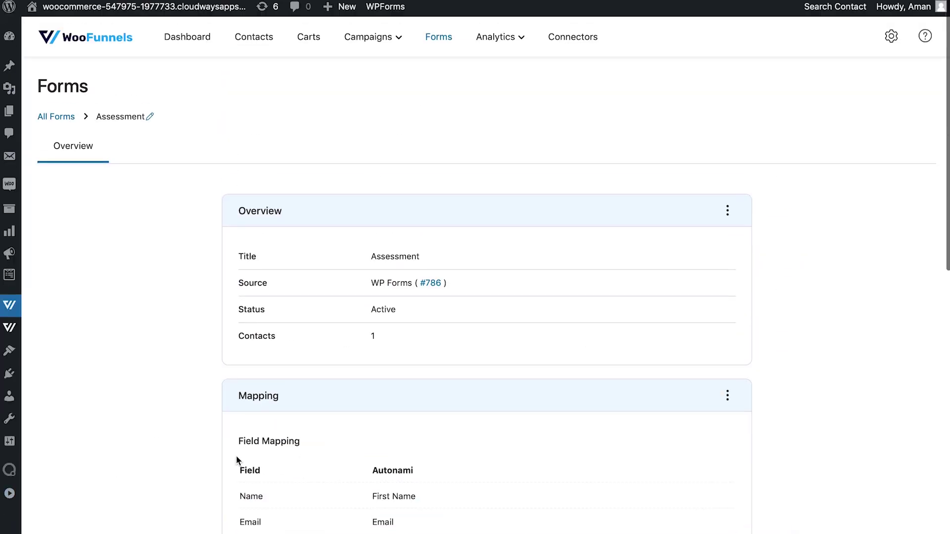
pyautogui.scroll(-2, 388, 361)
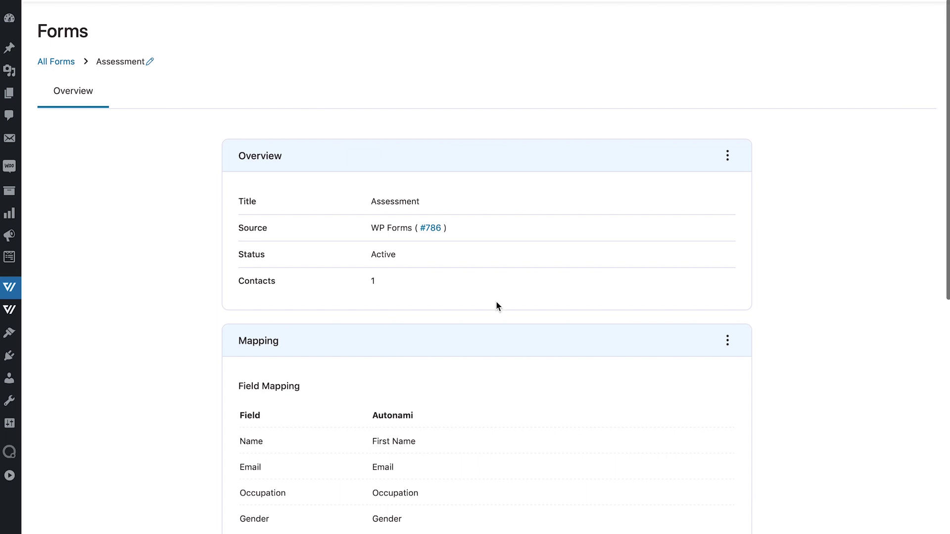
pyautogui.scroll(-2, 496, 305)
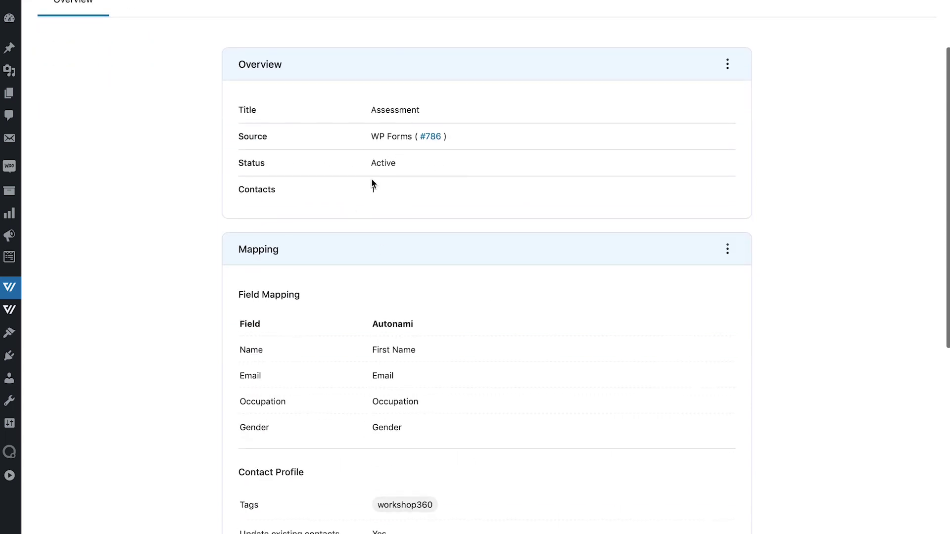
pyautogui.scroll(-1, 374, 185)
pyautogui.moveTo(380, 152); pyautogui.dragTo(363, 149)
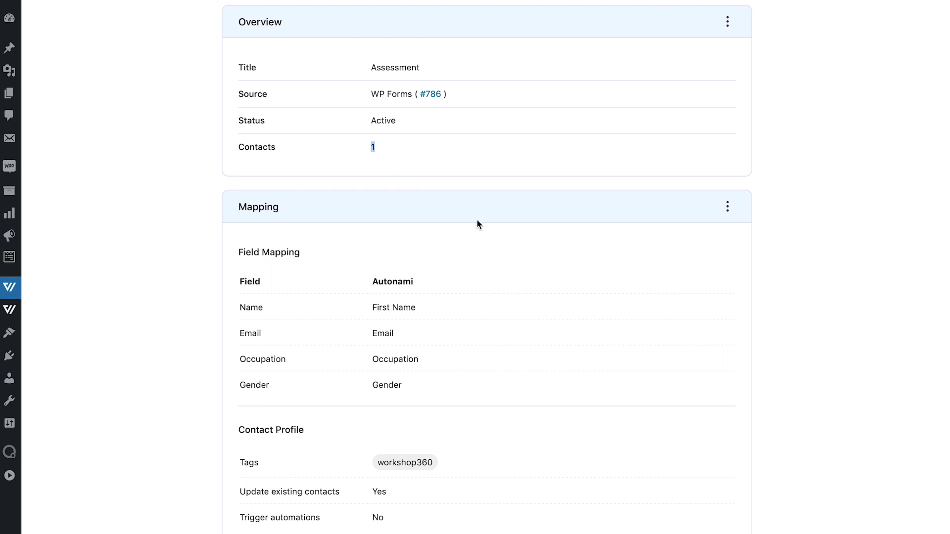
pyautogui.scroll(-5, 497, 231)
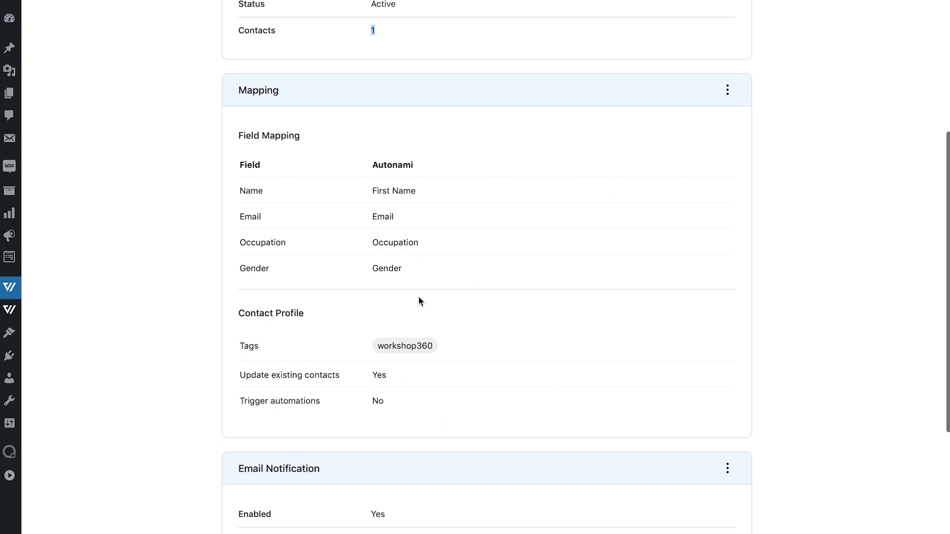
pyautogui.scroll(-2, 495, 296)
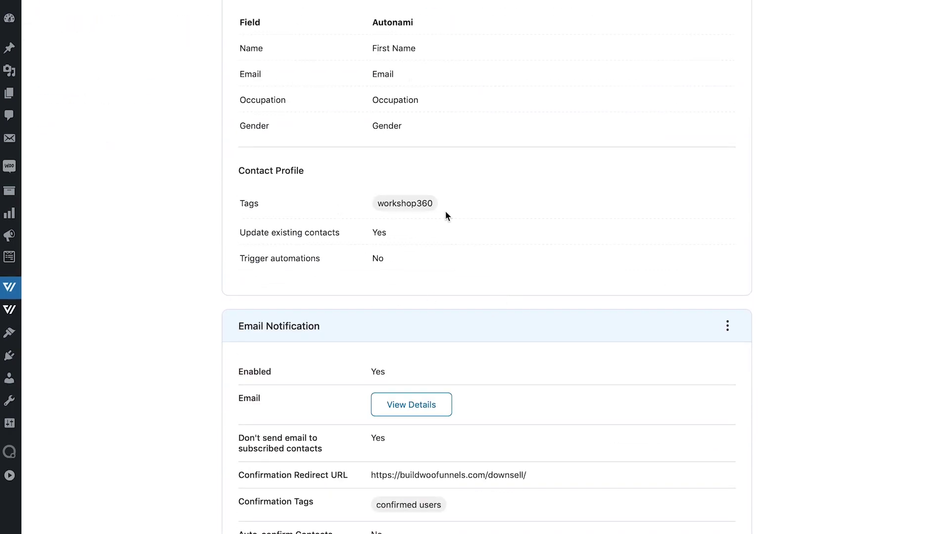
pyautogui.scroll(1, 445, 212)
pyautogui.scroll(-2, 445, 212)
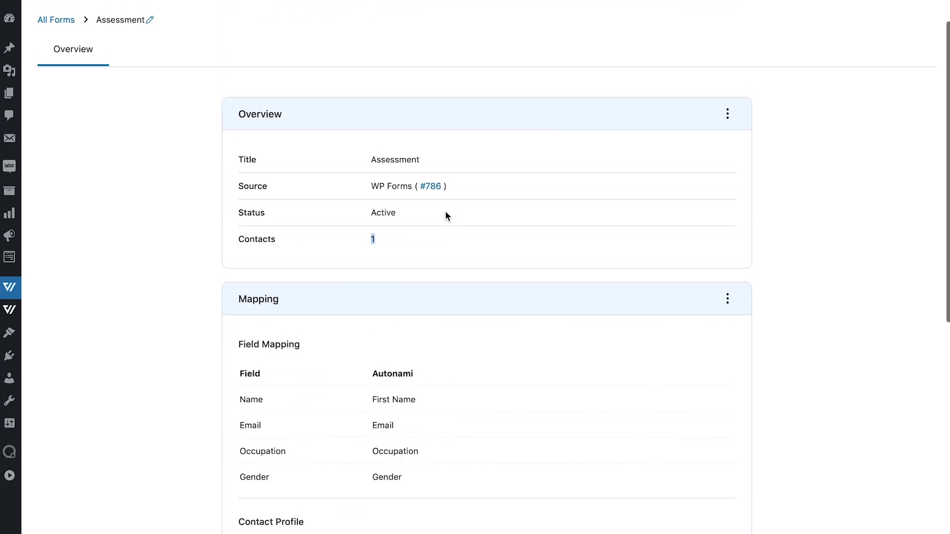
pyautogui.scroll(2, 445, 214)
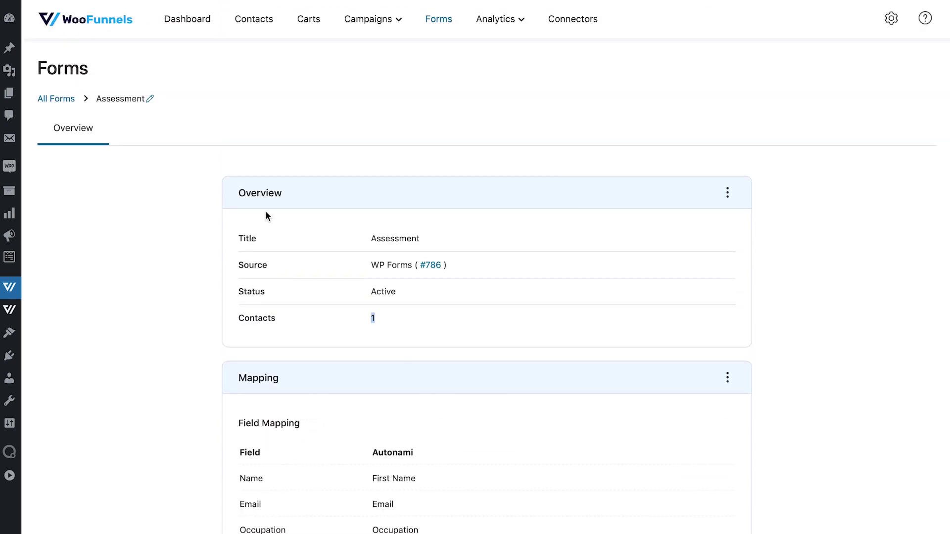